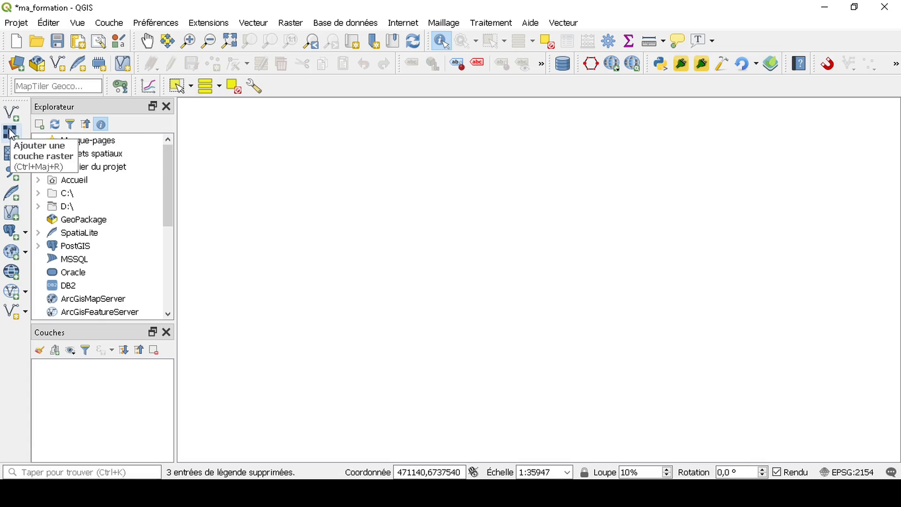
Step: Add the orthophoto raster 0468_6740.ecw from the D:\data\BD_ORTHO folder to the project as a layer
click(10, 133)
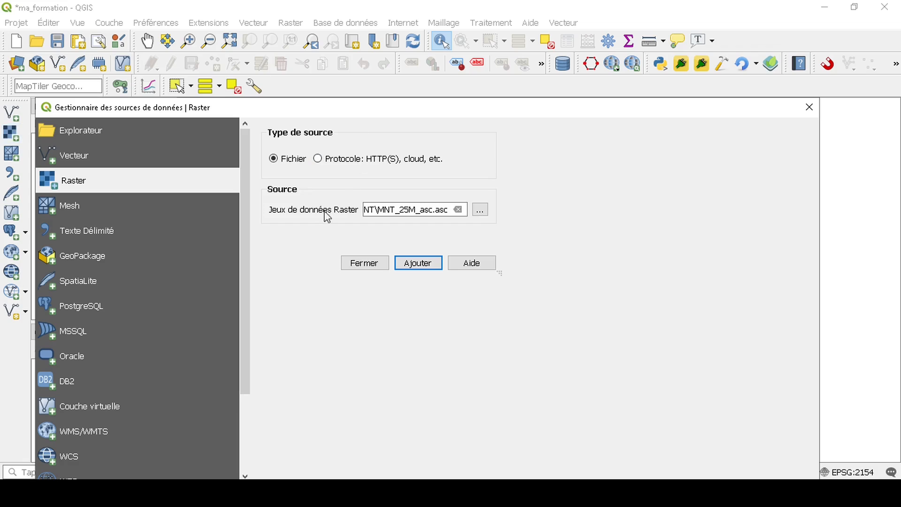
click(458, 210)
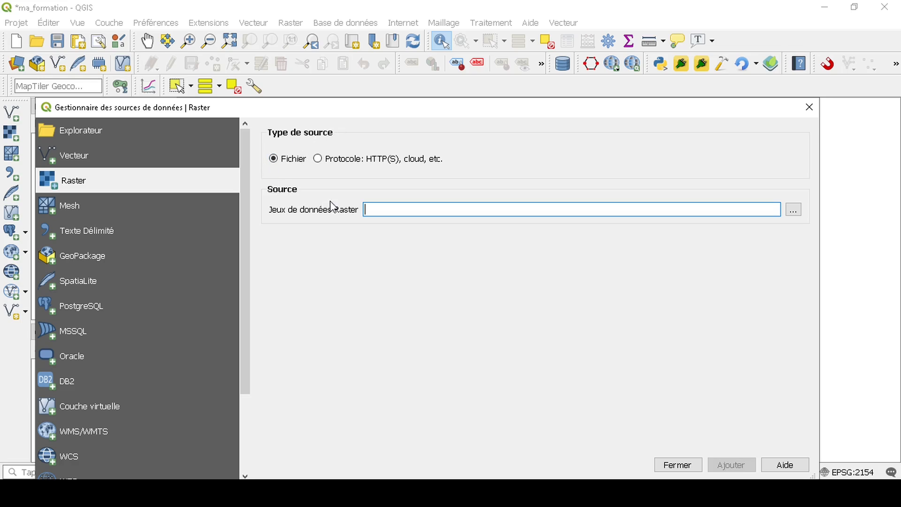
click(794, 210)
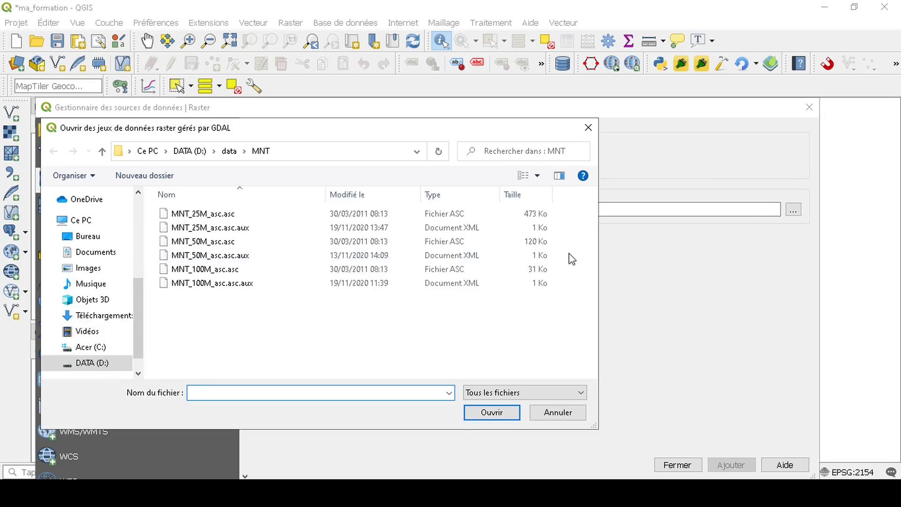
key(alt+Up)
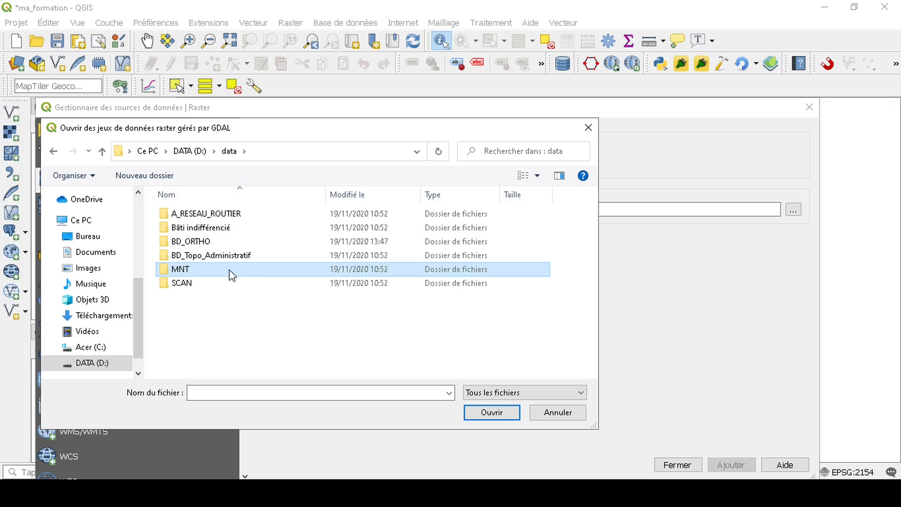
double_click(224, 245)
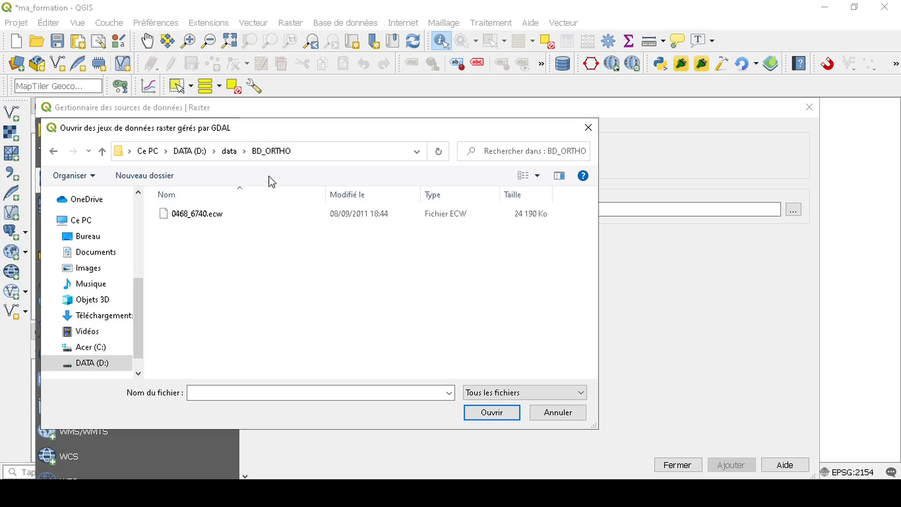
click(239, 218)
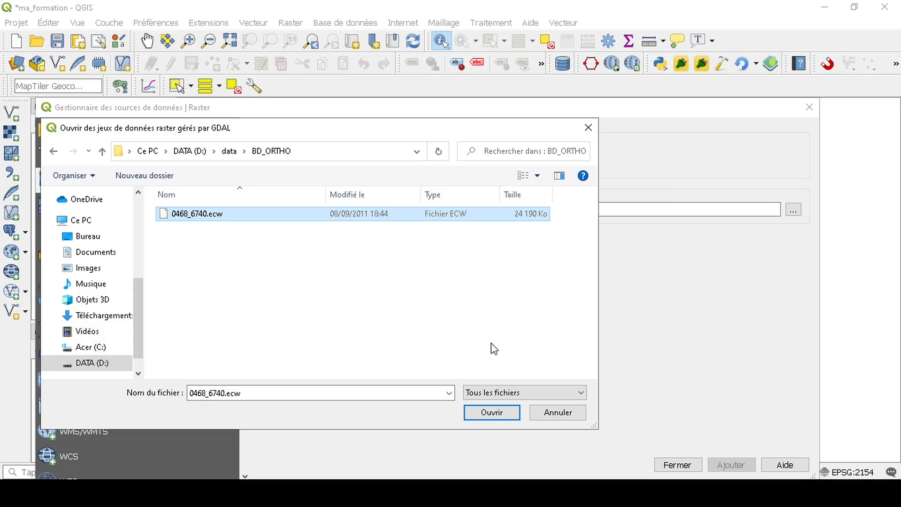
click(498, 415)
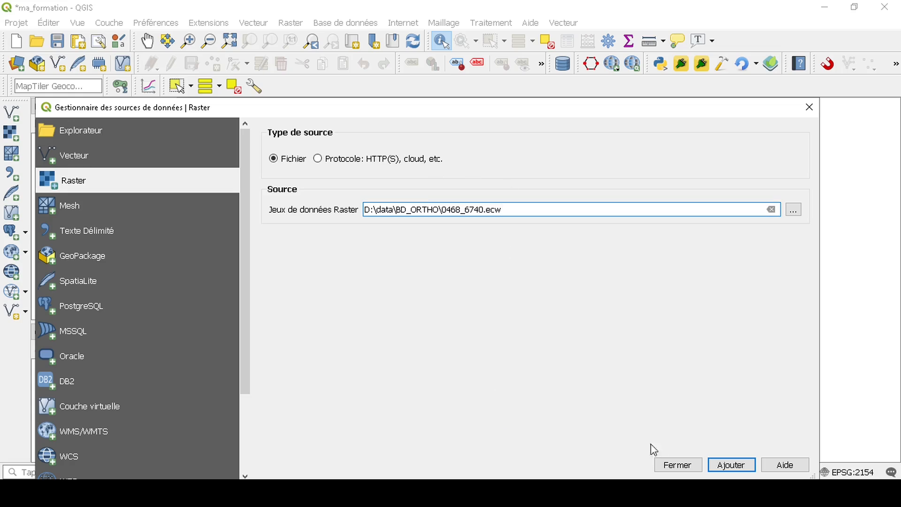
click(730, 465)
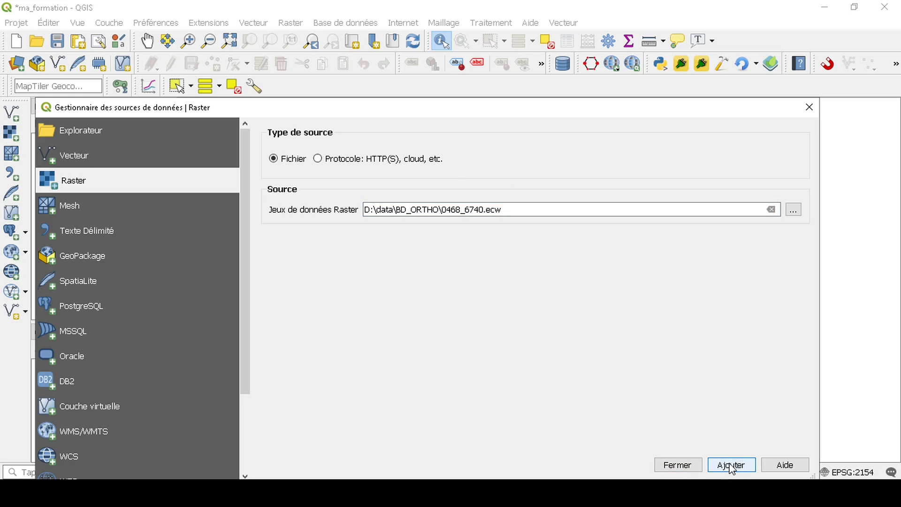
click(667, 466)
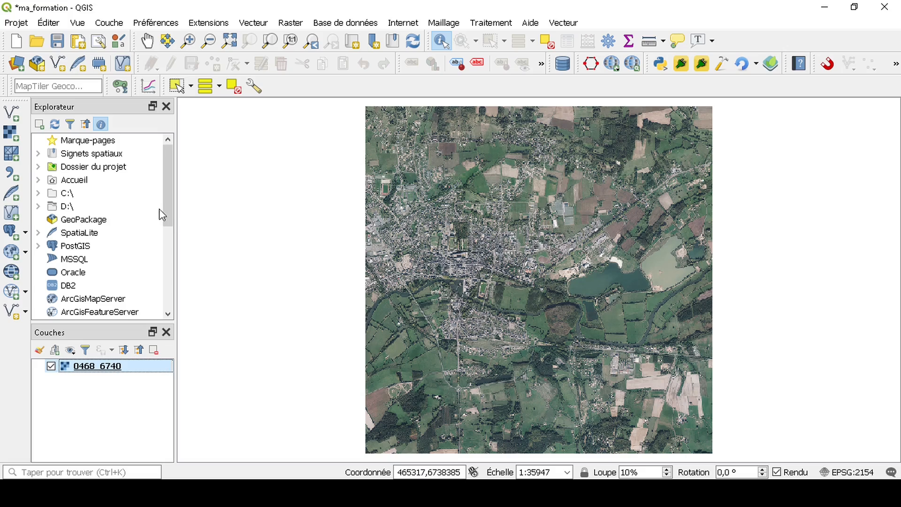
Step: Add the scanned map raster Extrait_72_Topo.tif from the D:\data\SCAN\SCAN_25 folder to the project as a layer
click(10, 130)
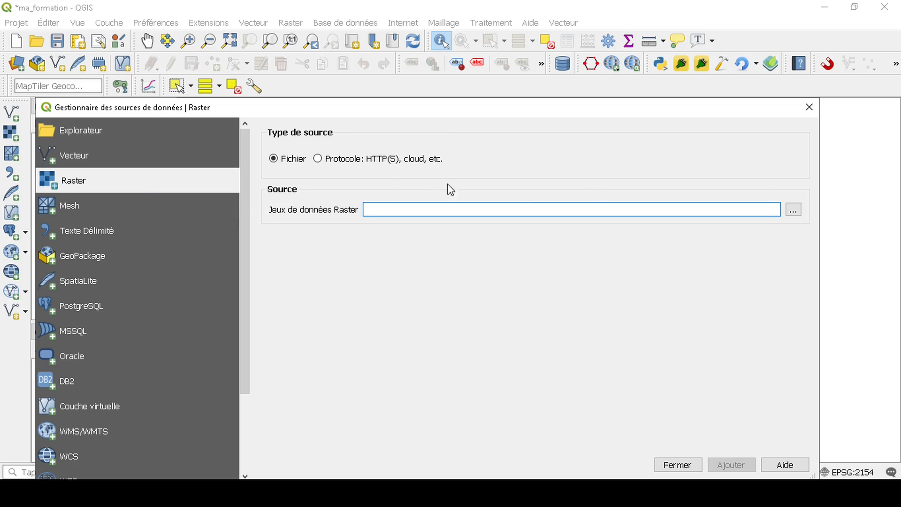
click(794, 210)
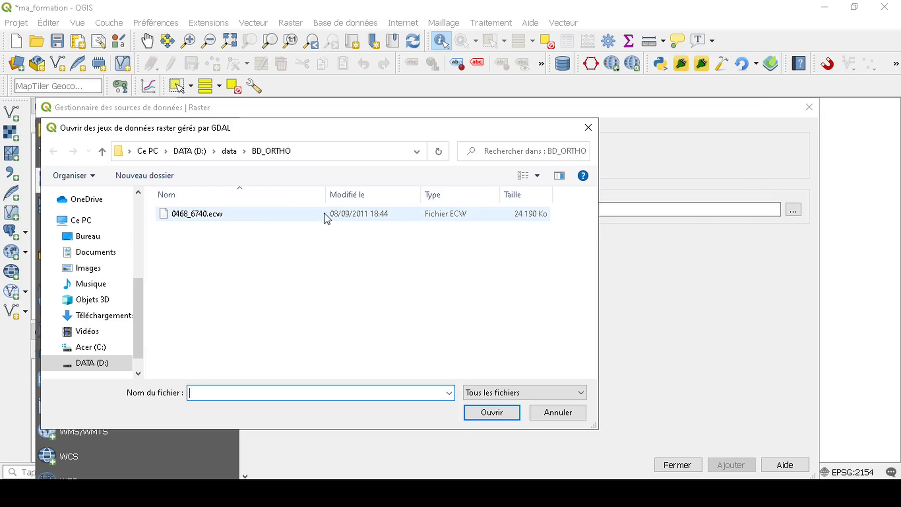
click(229, 151)
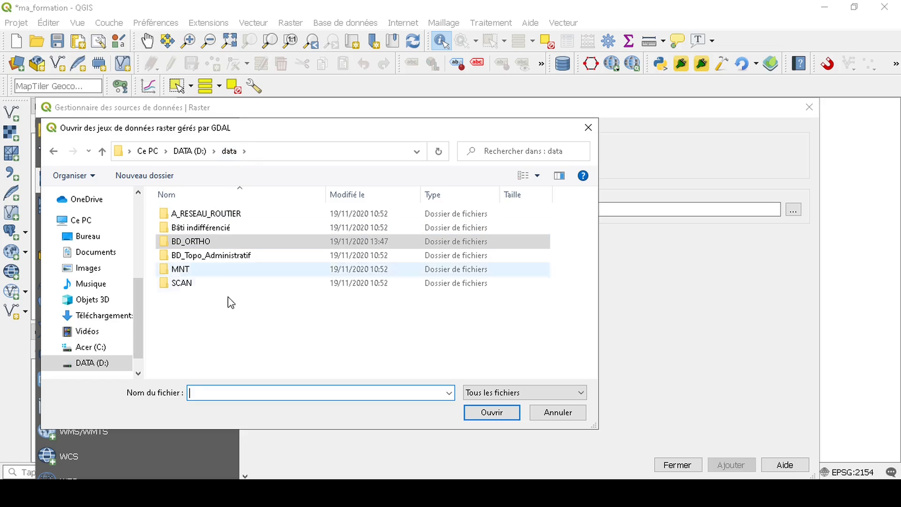
double_click(221, 283)
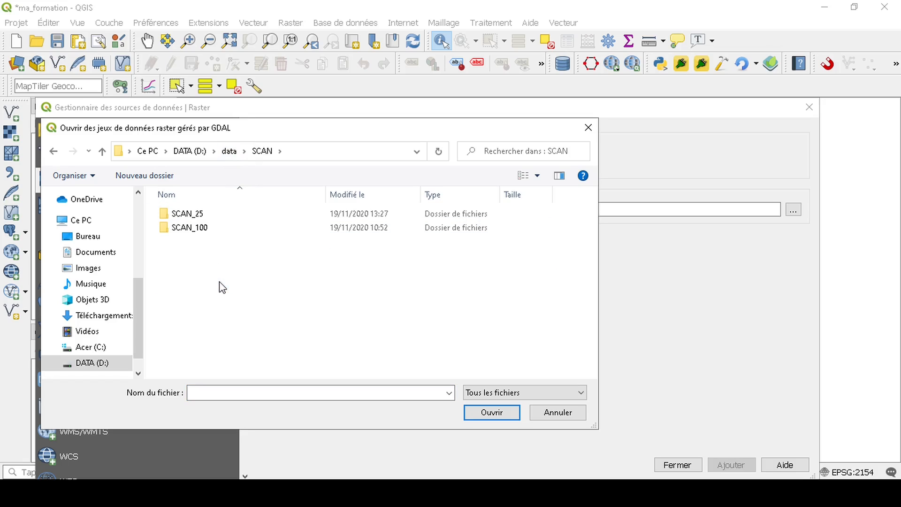
double_click(217, 215)
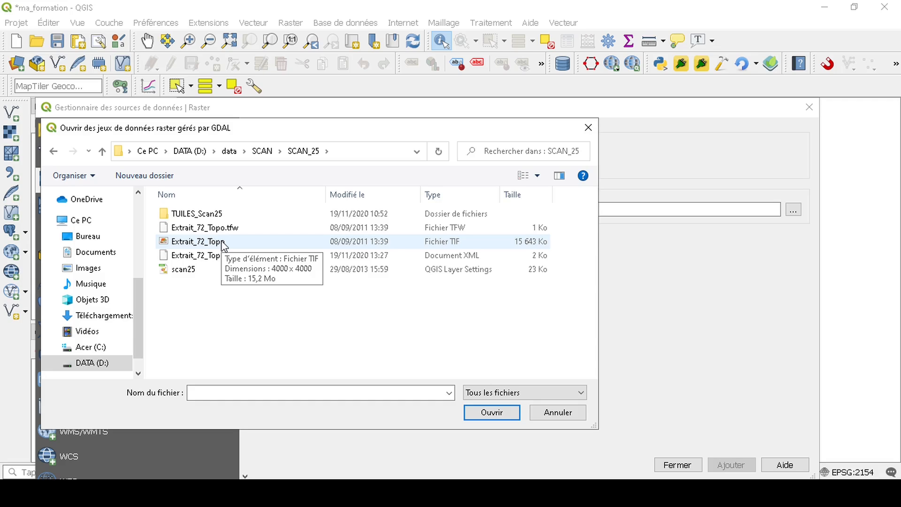
click(238, 237)
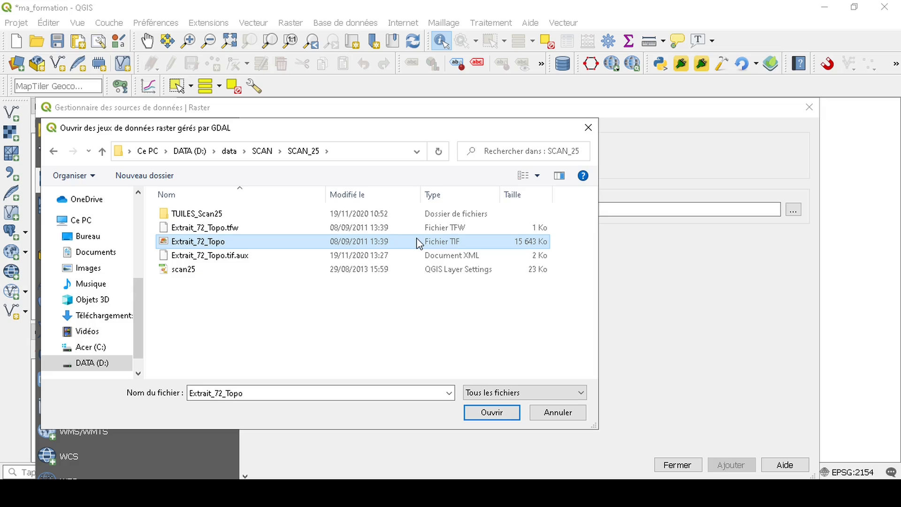
click(493, 414)
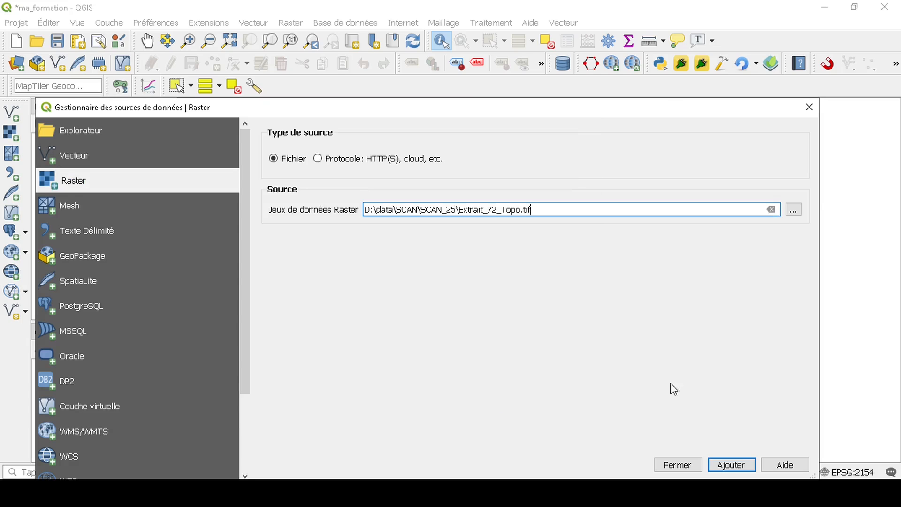
click(734, 465)
click(678, 467)
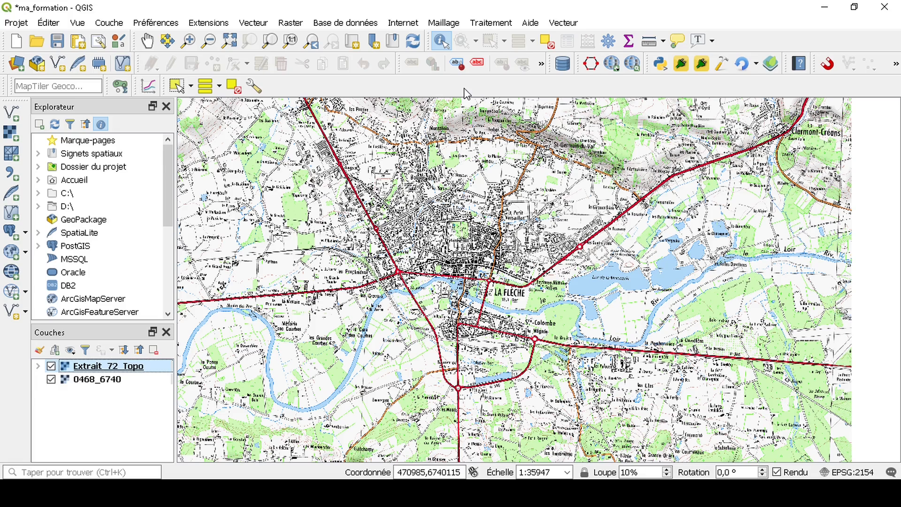
Step: Set the CRS option for new layers or layers loaded without a CRS to "Utiliser le SCR du projet" and save the options
click(200, 25)
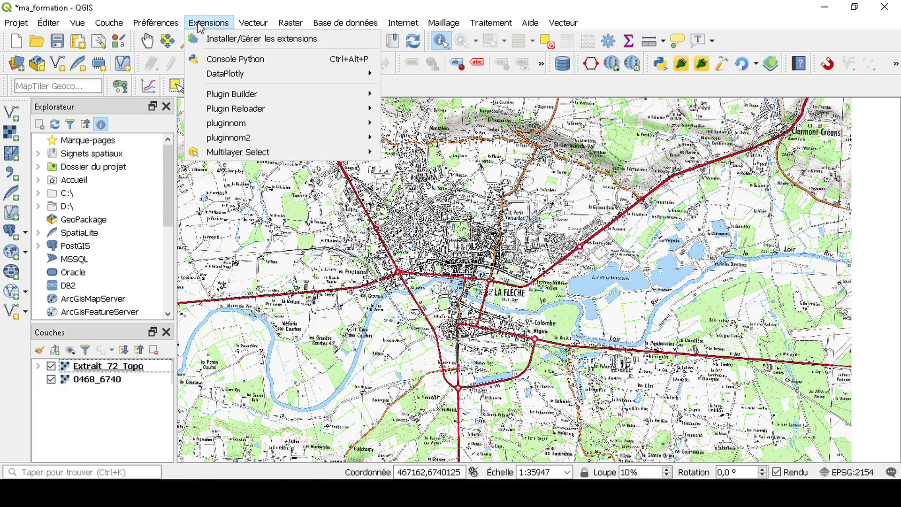
mouse_move(136, 27)
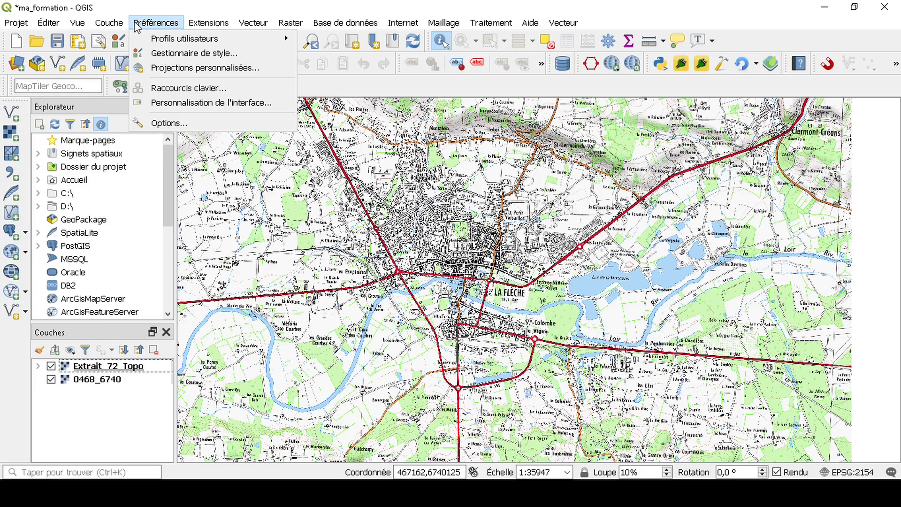
click(170, 123)
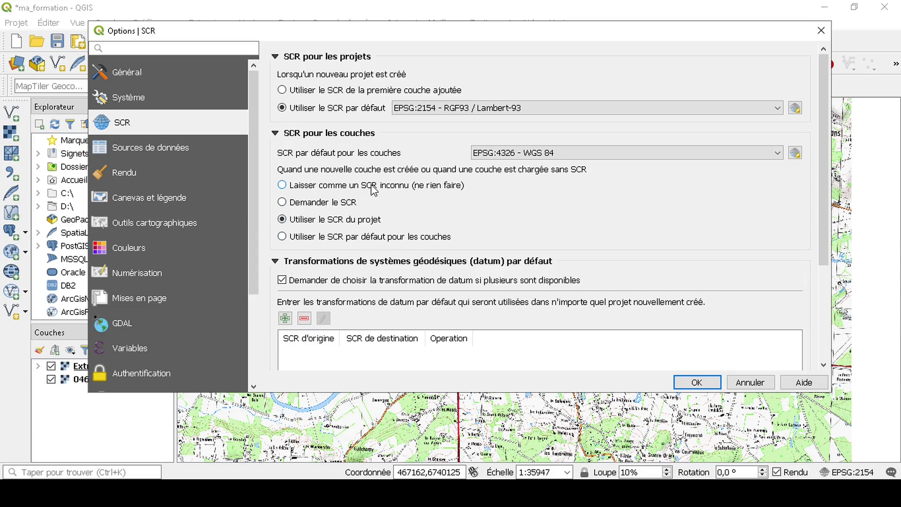
click(284, 186)
click(291, 220)
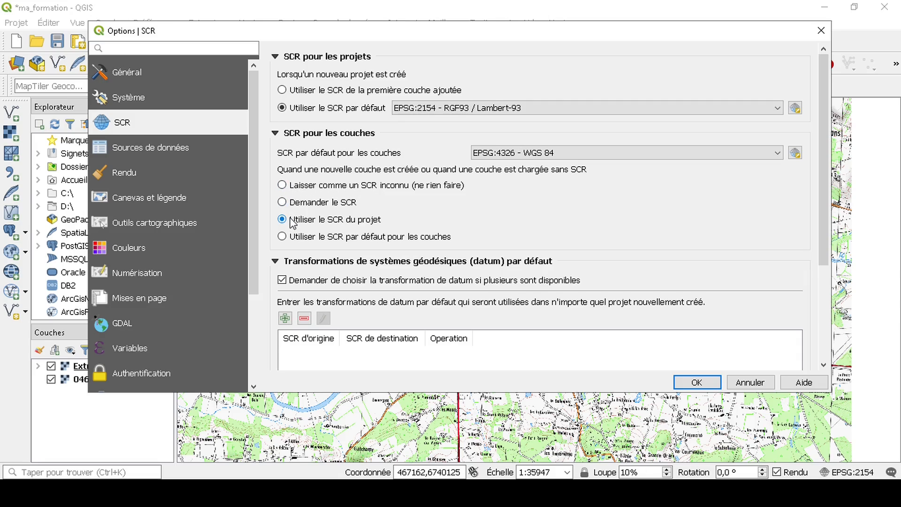
click(709, 382)
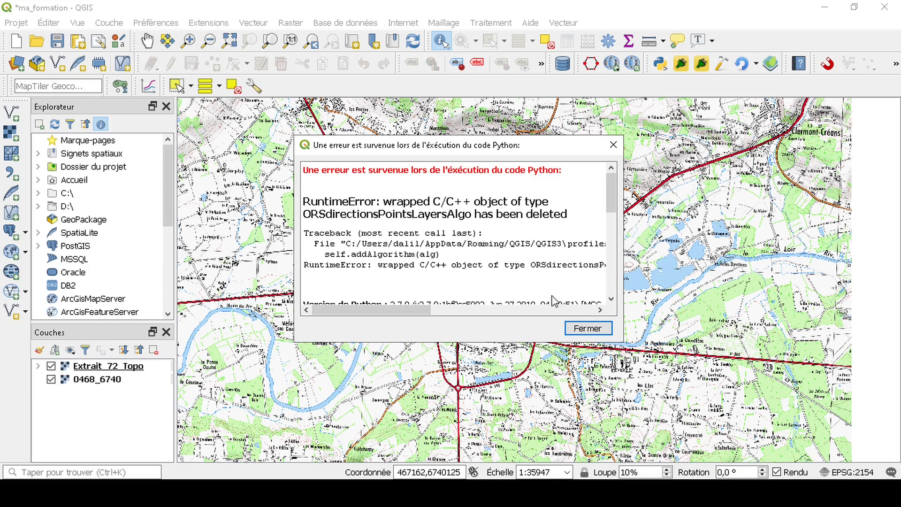
click(588, 328)
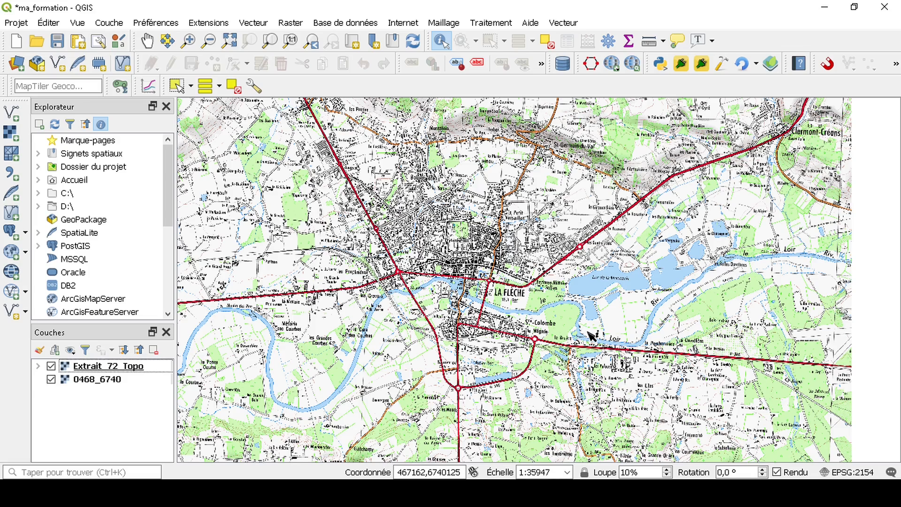
Step: Add the elevation raster MNT_25M_asc.asc from the D:\data\MNT folder to the project as a layer
click(11, 137)
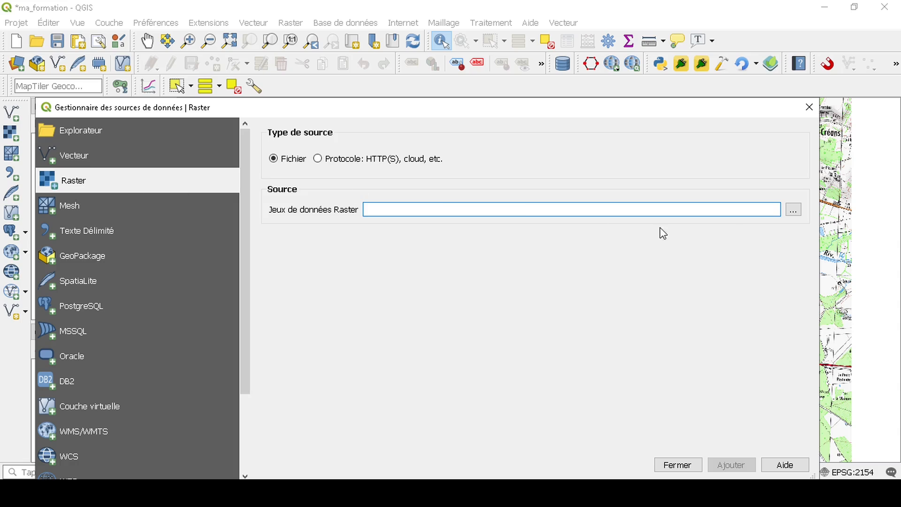
click(793, 210)
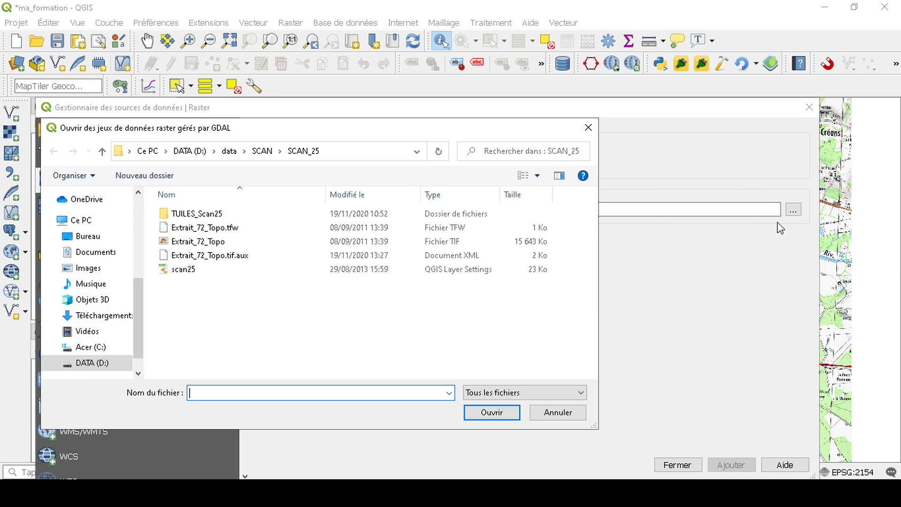
click(229, 151)
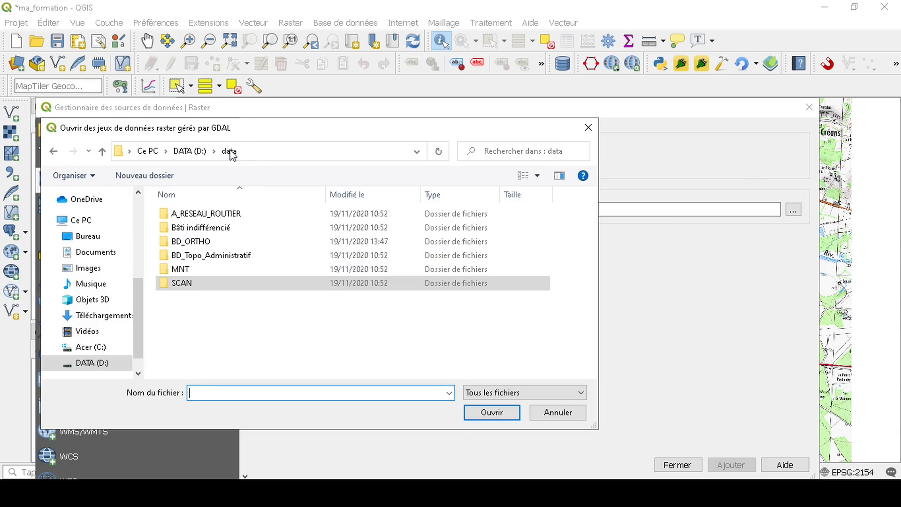
double_click(224, 272)
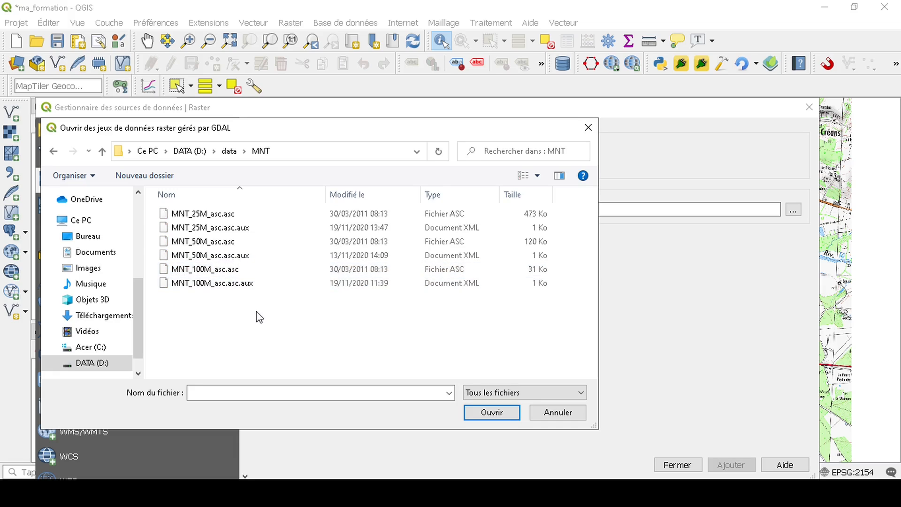
click(243, 214)
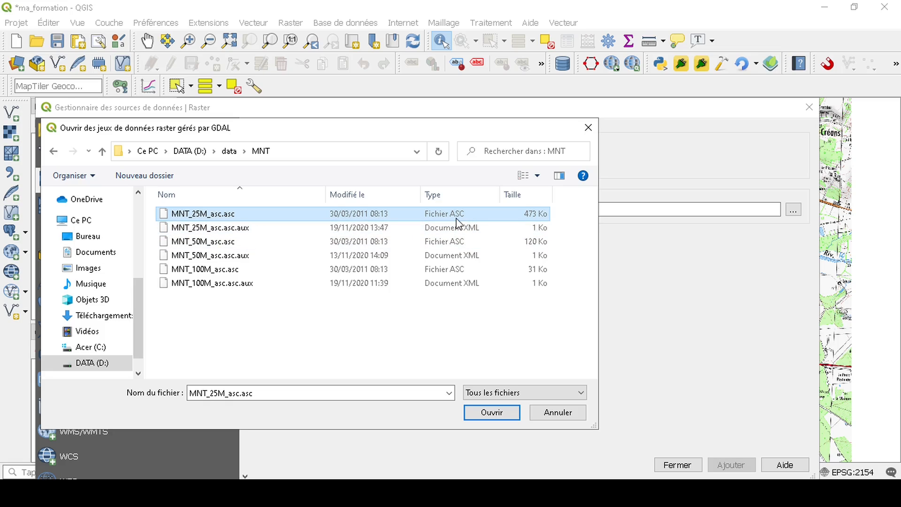
click(492, 411)
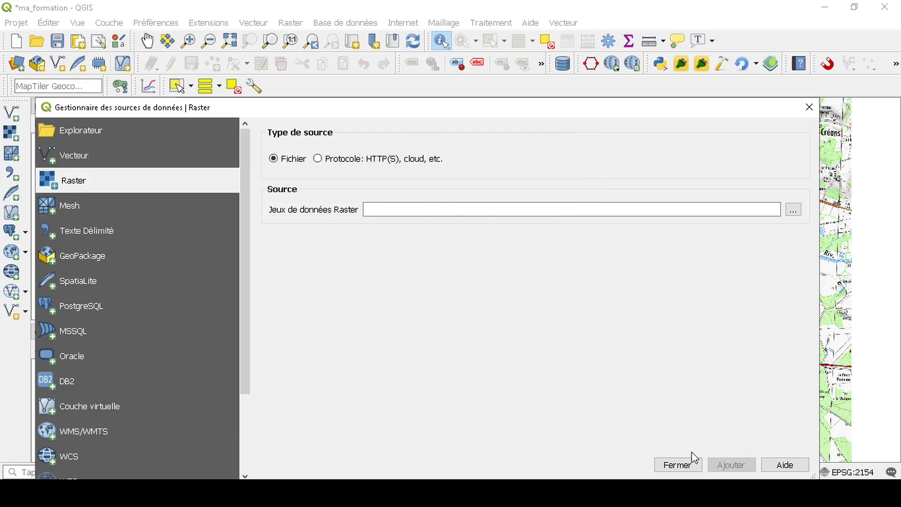
click(726, 469)
click(684, 470)
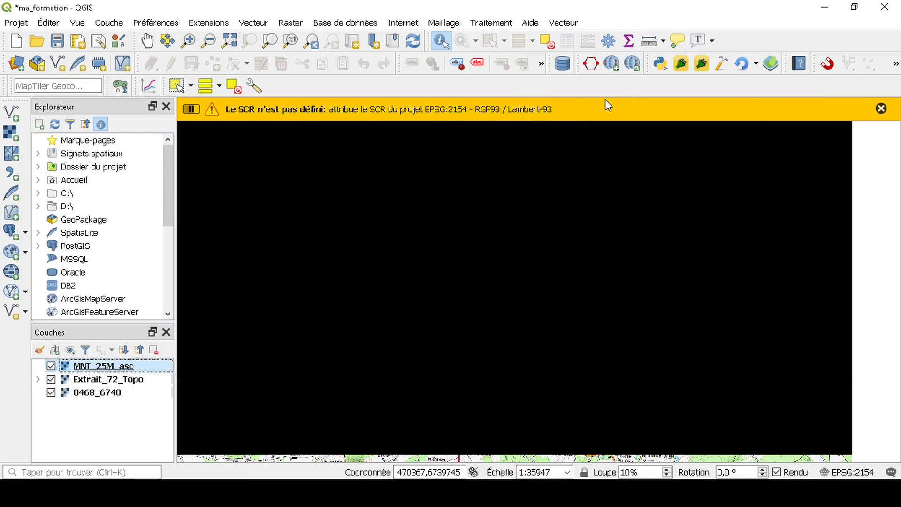
Step: Hide the Extrait_72_Topo and MNT_25M_asc layers, leaving only the 0468_6740 orthophoto displayed
scroll(501, 224, down, 2)
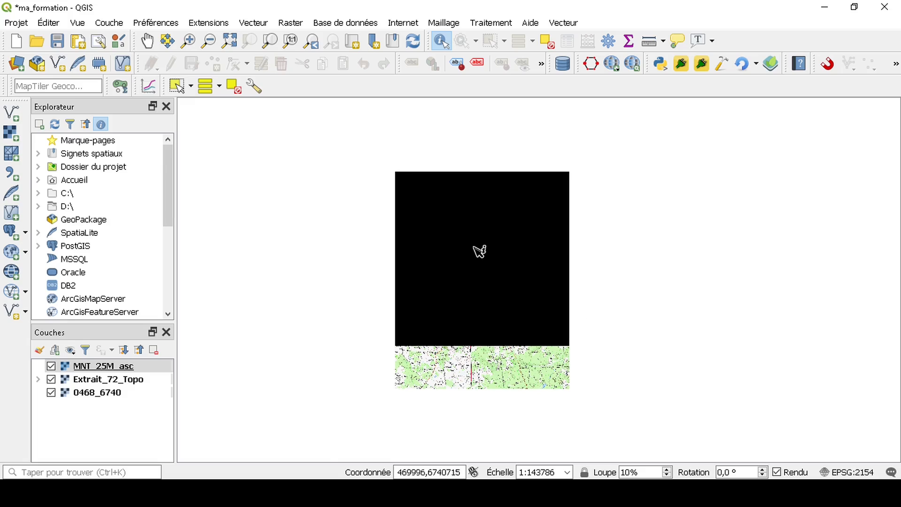
click(51, 380)
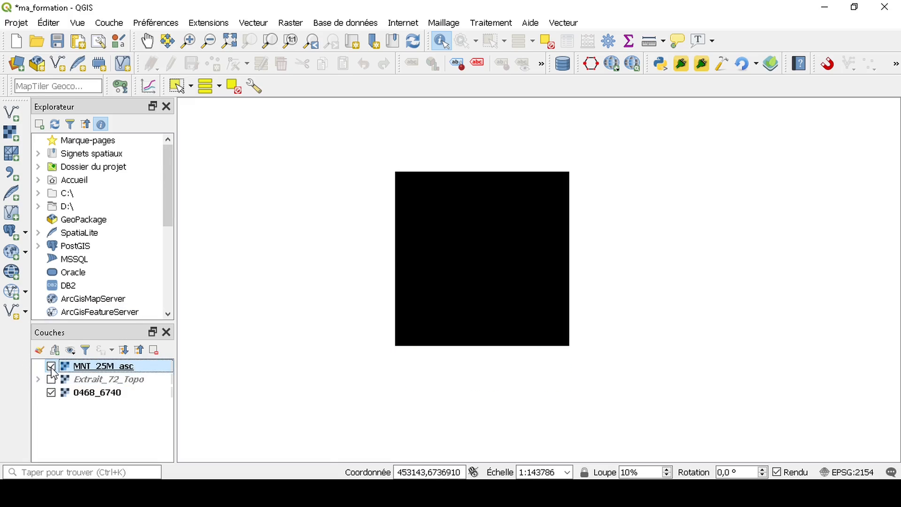
click(51, 366)
scroll(469, 319, up, 2)
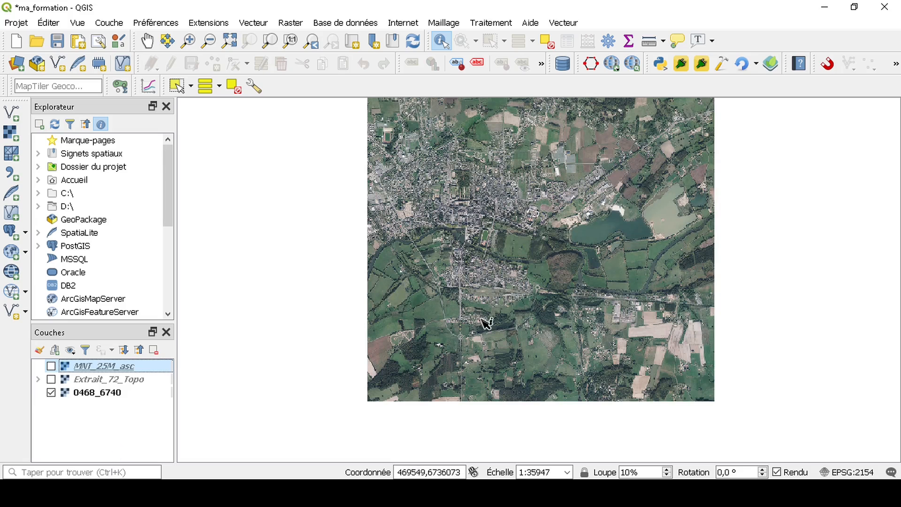
click(94, 394)
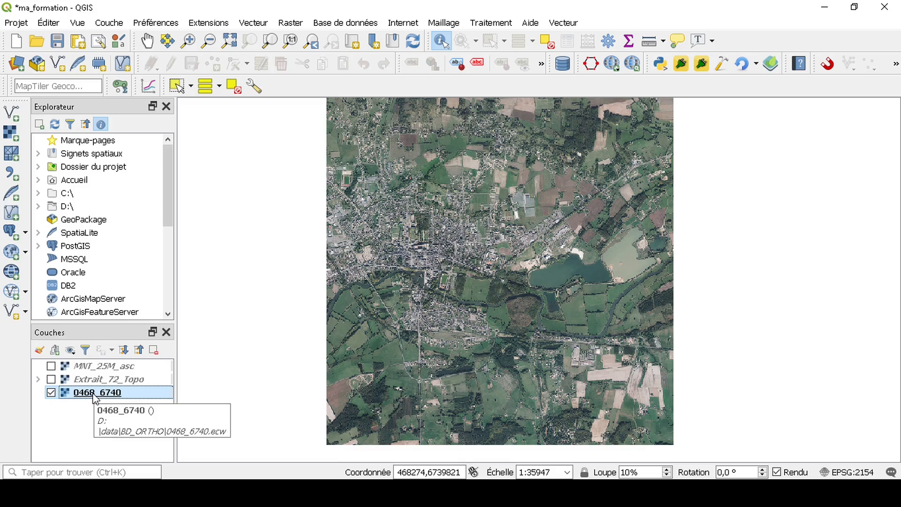
right_click(95, 396)
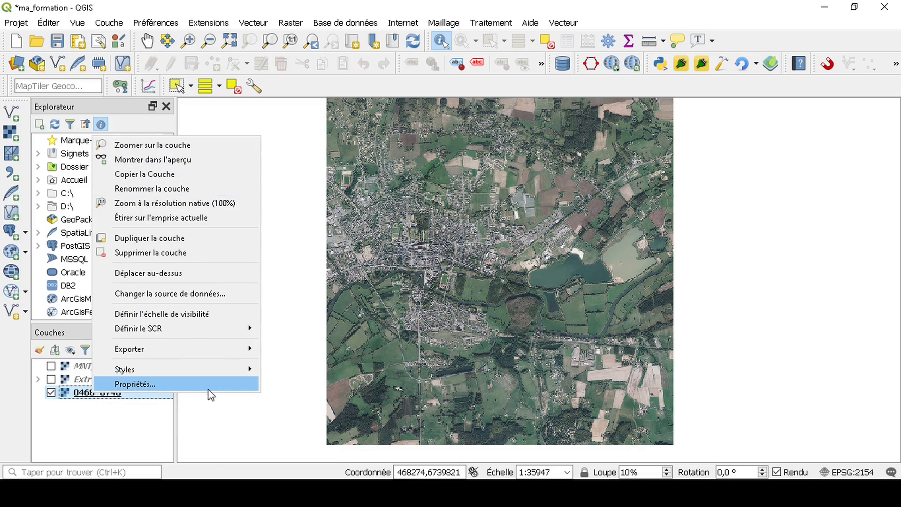
click(198, 384)
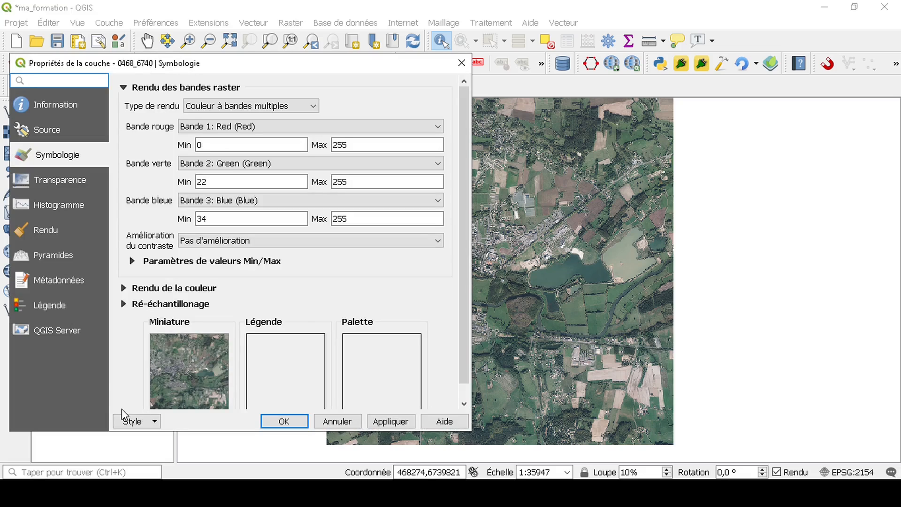
drag(230, 63, 459, 57)
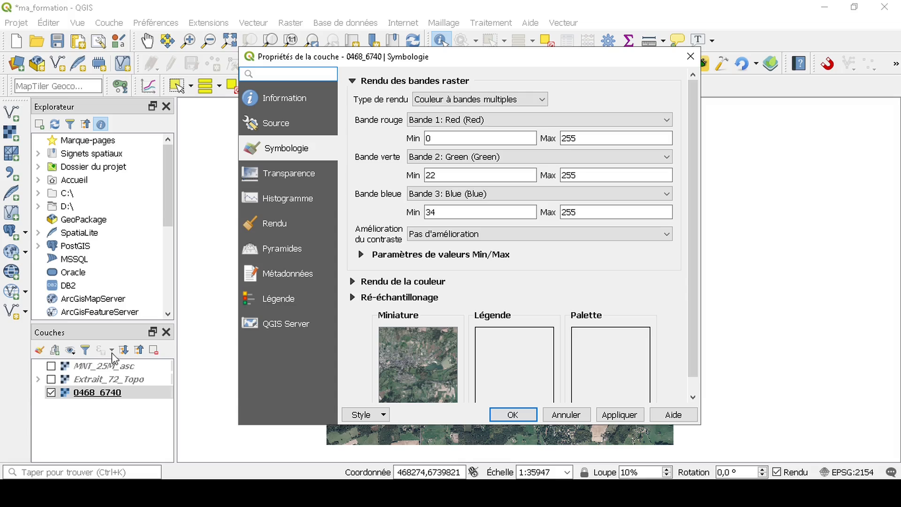
click(691, 57)
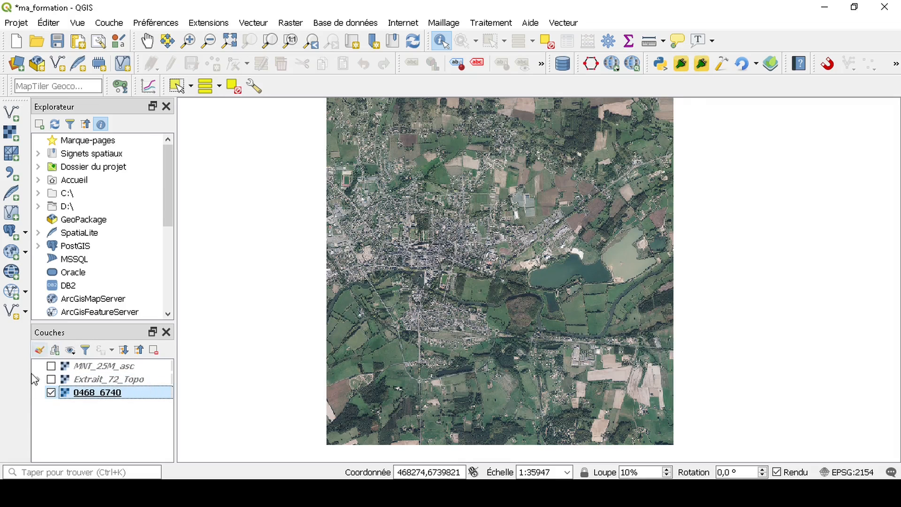
Step: Open the symbology properties of the 0468_6740 orthophoto layer and examine the available raster render types
right_click(84, 398)
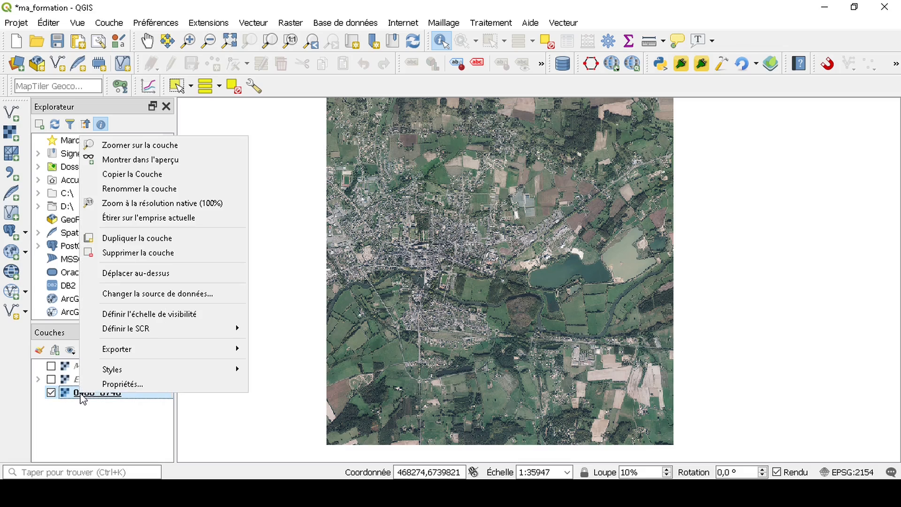
click(118, 382)
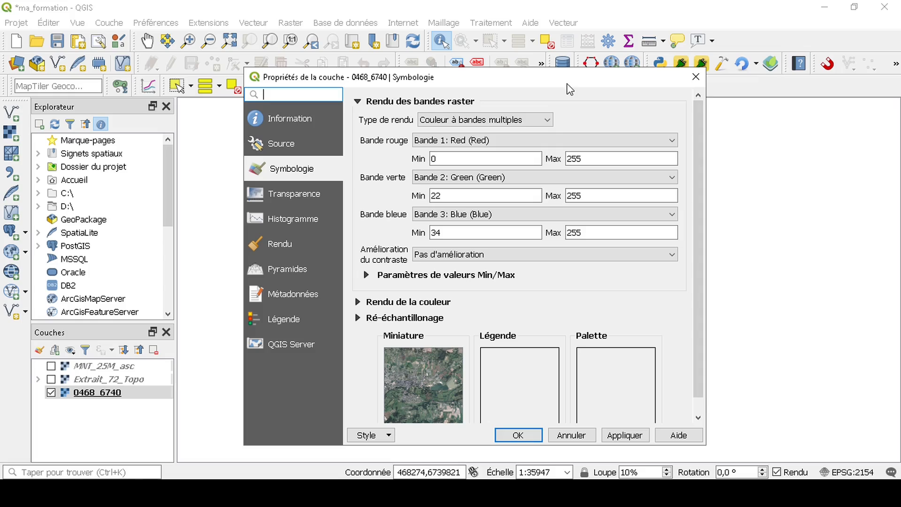
drag(567, 83, 547, 58)
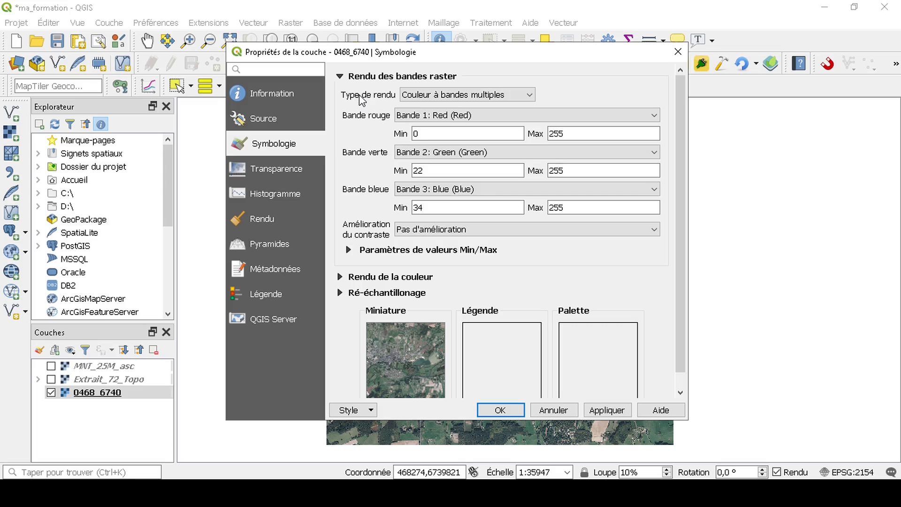
click(469, 98)
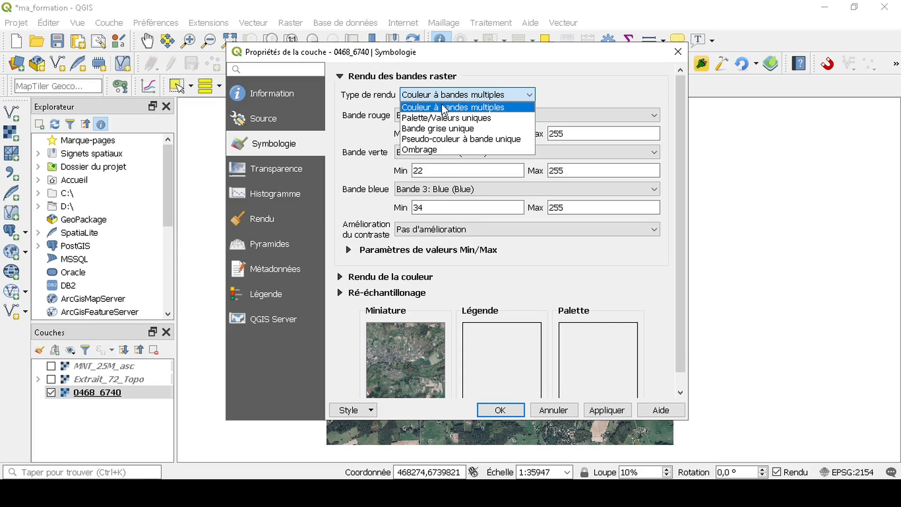
click(589, 91)
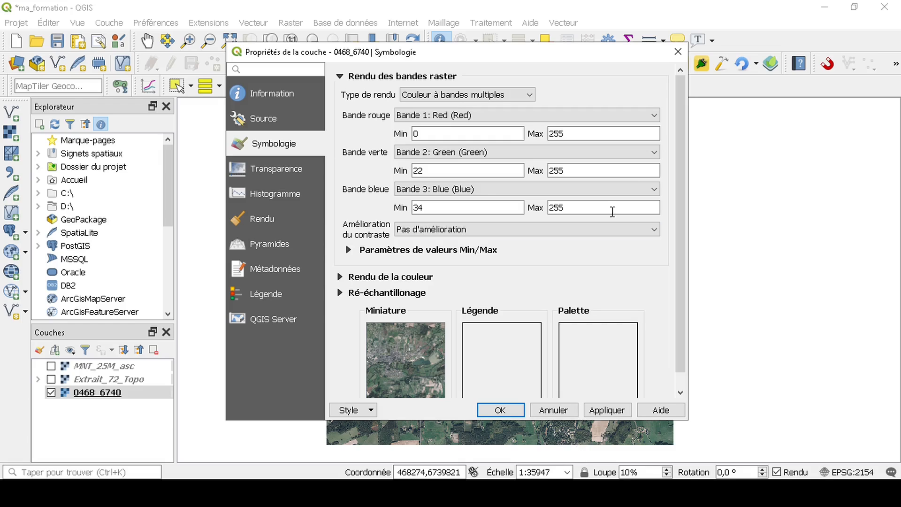
drag(616, 59, 444, 43)
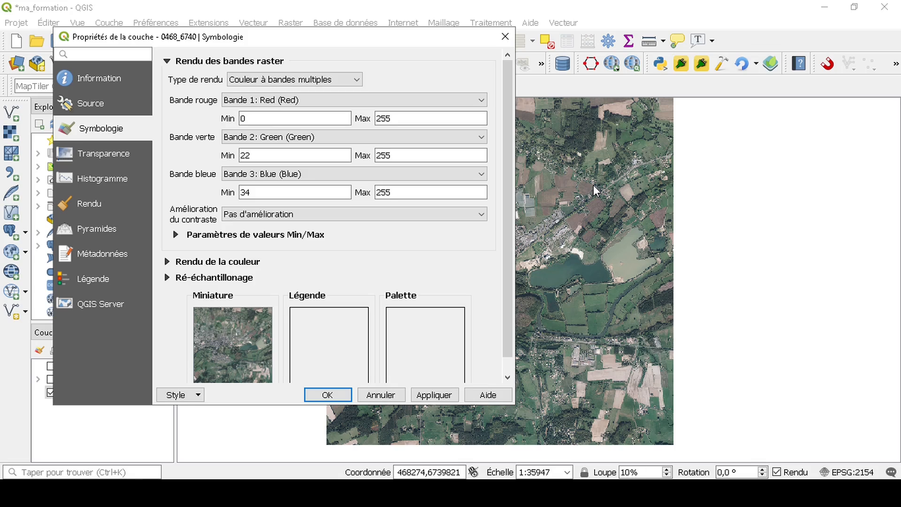
Step: Examine the orthophoto's red band choices and contrast enhancement options, and close the layer properties with the symbology as it is
click(299, 101)
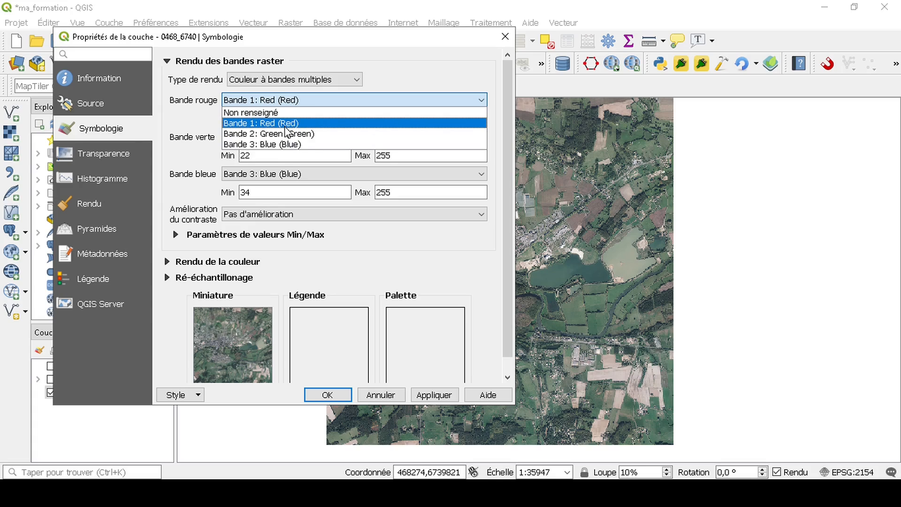
click(184, 128)
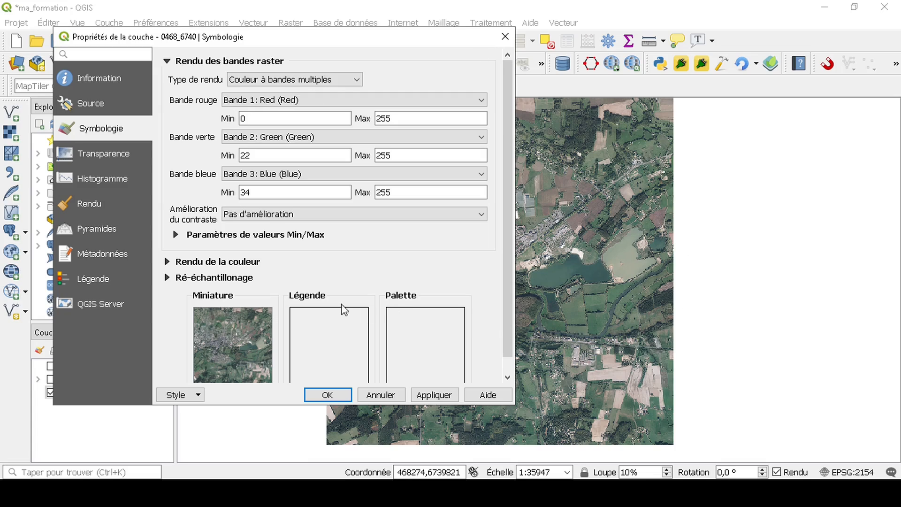
click(240, 219)
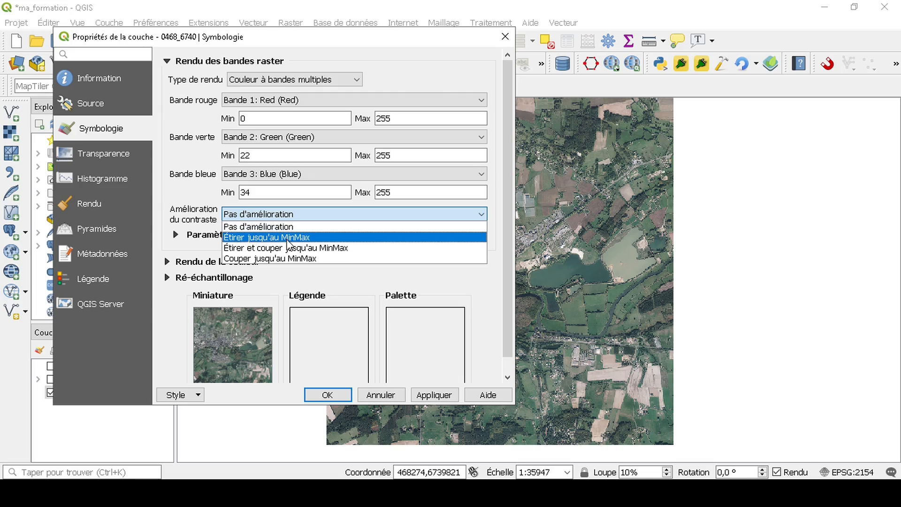
click(194, 185)
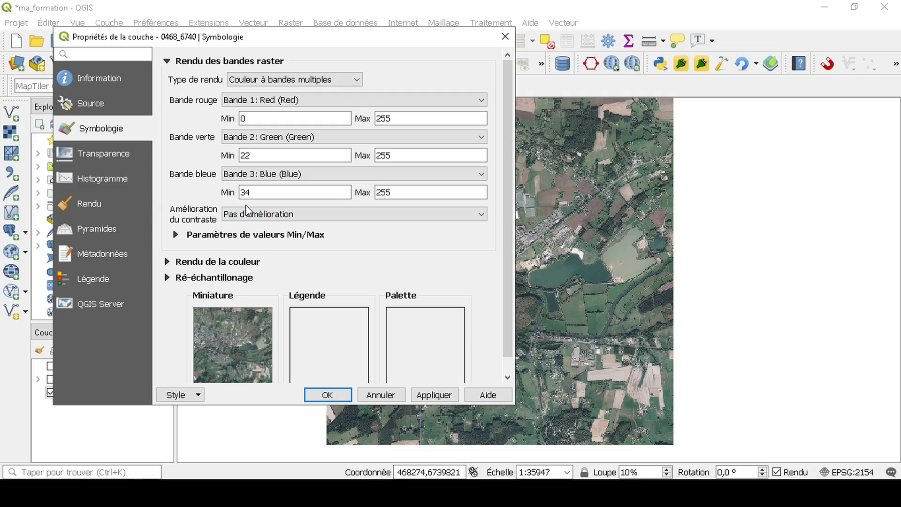
click(442, 392)
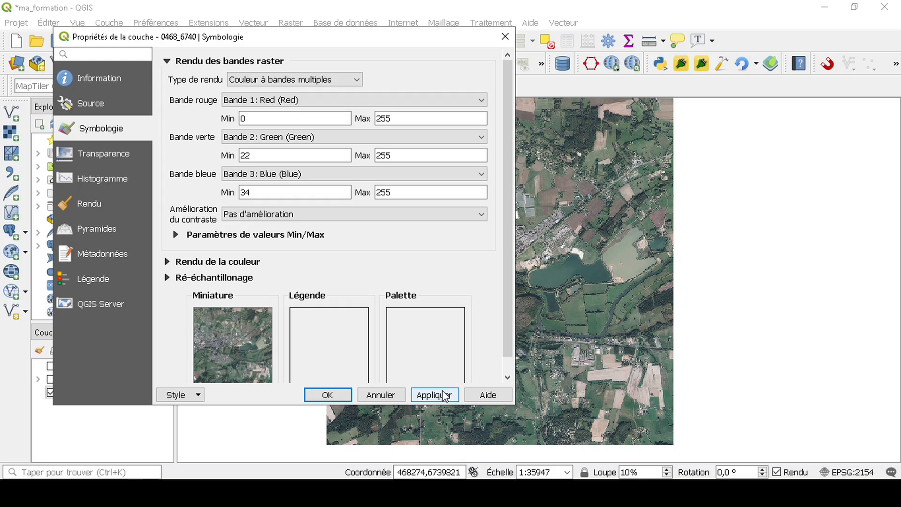
click(339, 395)
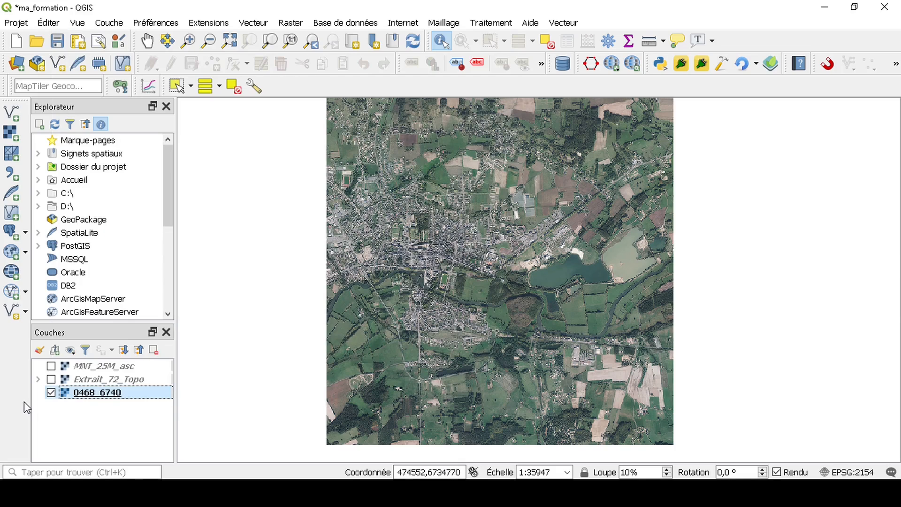
Step: Hide the 0468_6740 orthophoto, and display and select the Extrait_72_Topo layer instead
click(52, 393)
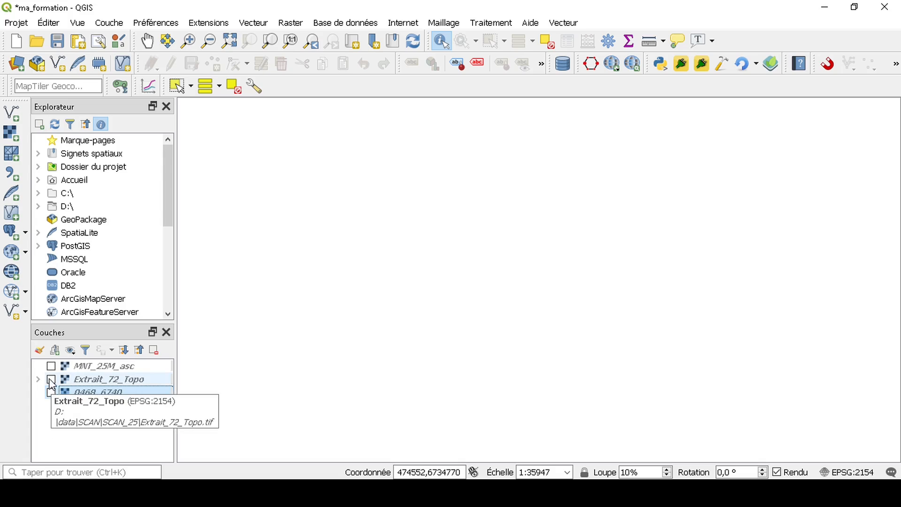
click(52, 380)
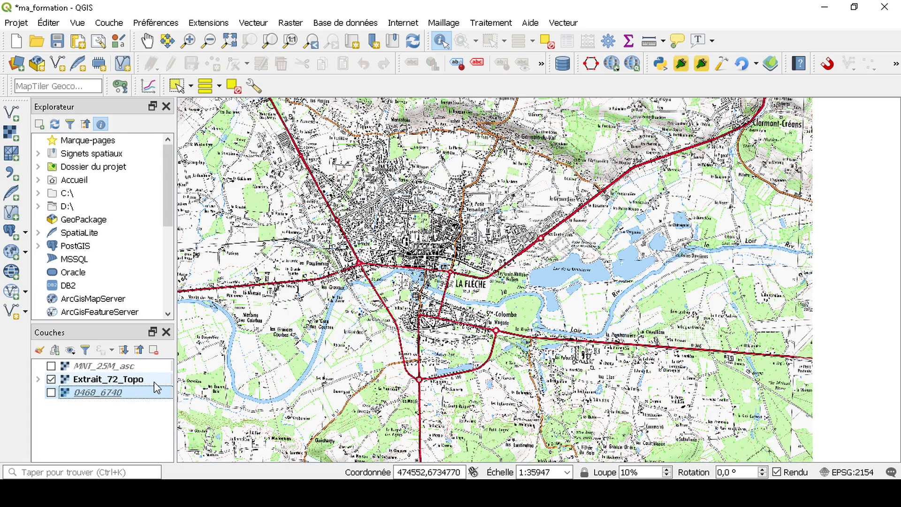
click(142, 381)
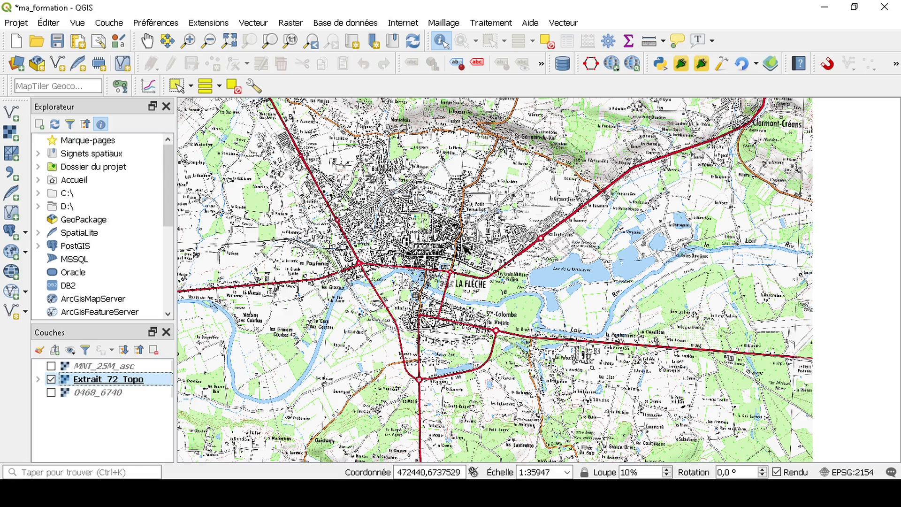
Step: Open the symbology properties of the Extrait_72_Topo layer and examine its table of palette values and colours
right_click(100, 382)
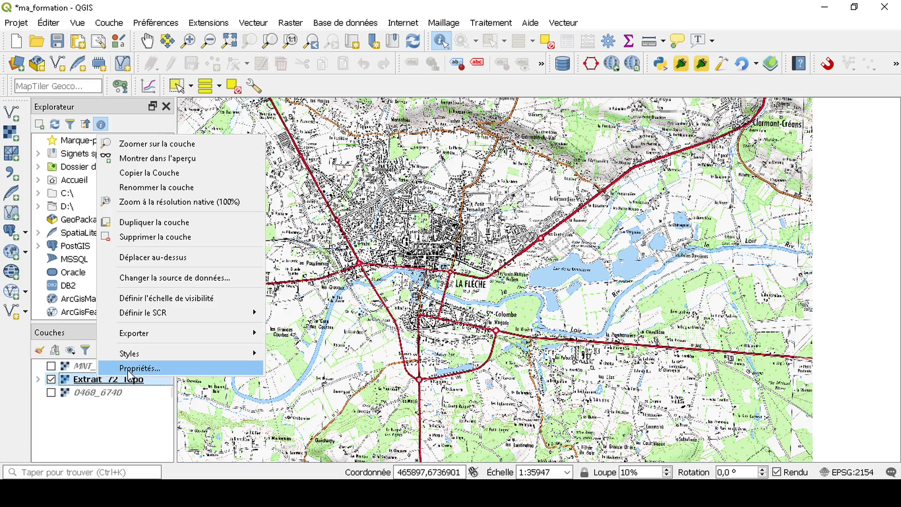
click(128, 370)
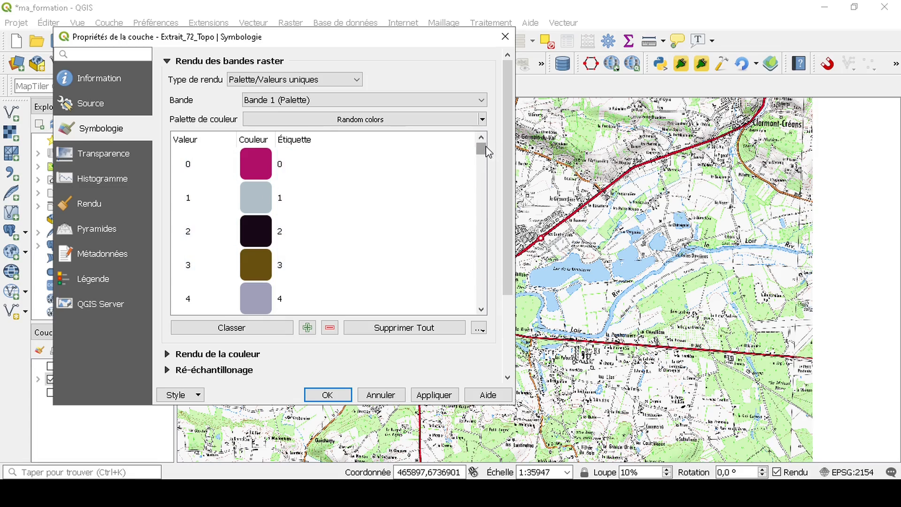
drag(482, 151, 481, 301)
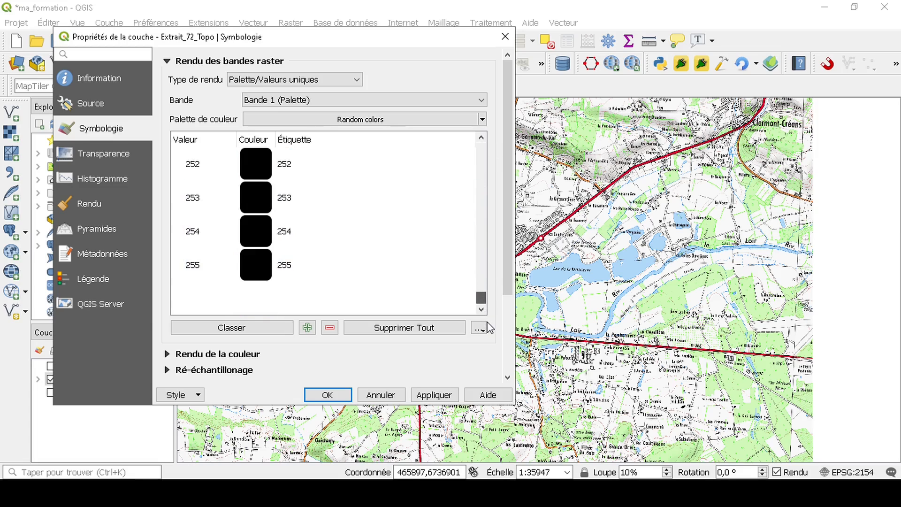
click(257, 279)
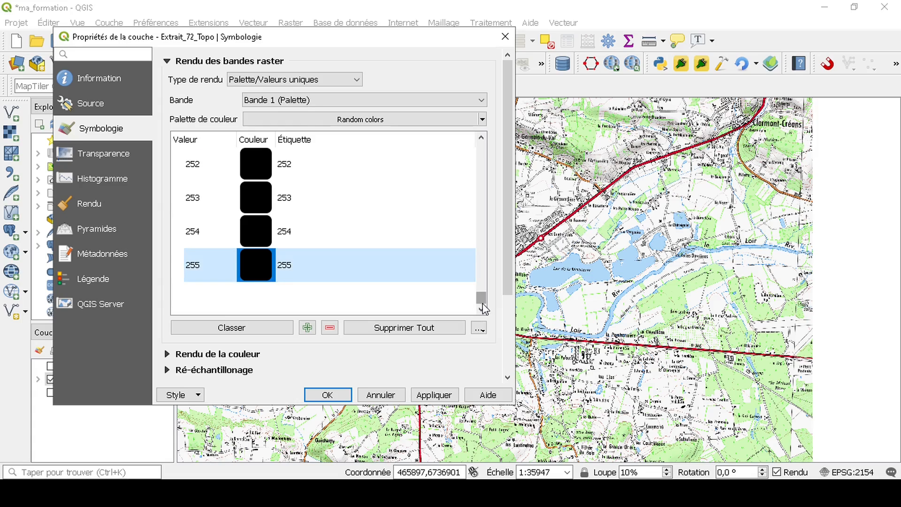
drag(484, 300, 481, 141)
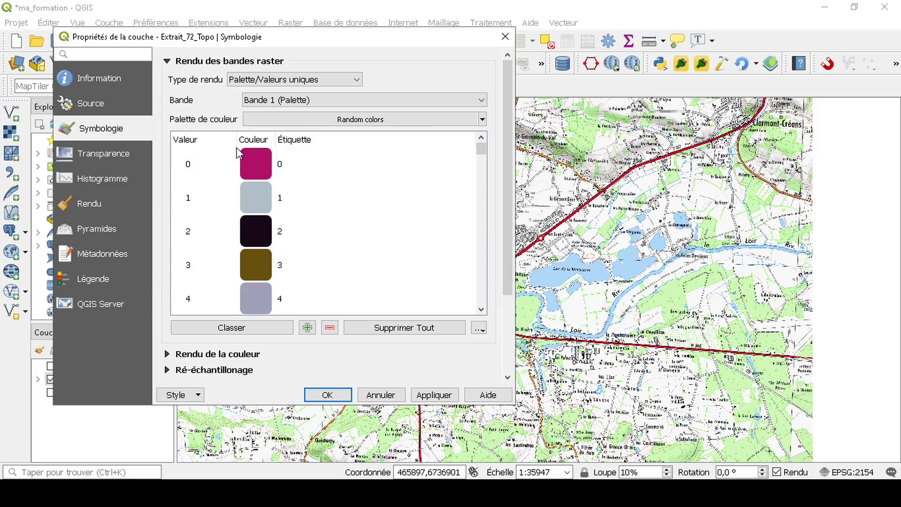
click(294, 162)
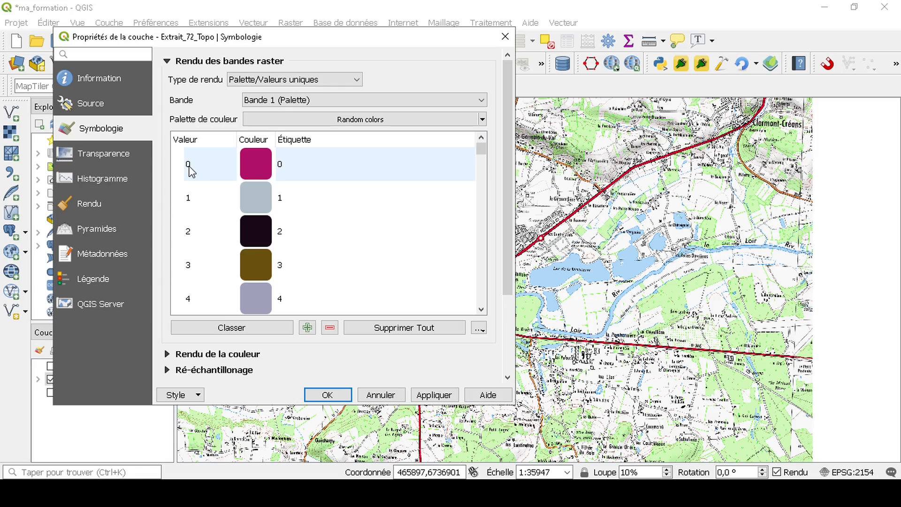
Step: Examine the band choices and the colour ramps offered for the Extrait_72_Topo layer's Palette/Valeurs uniques rendering
click(269, 101)
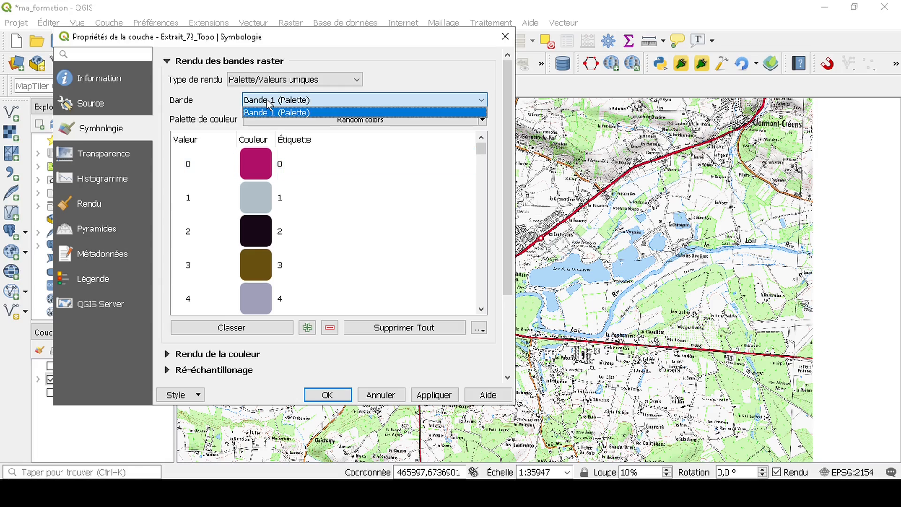
click(213, 101)
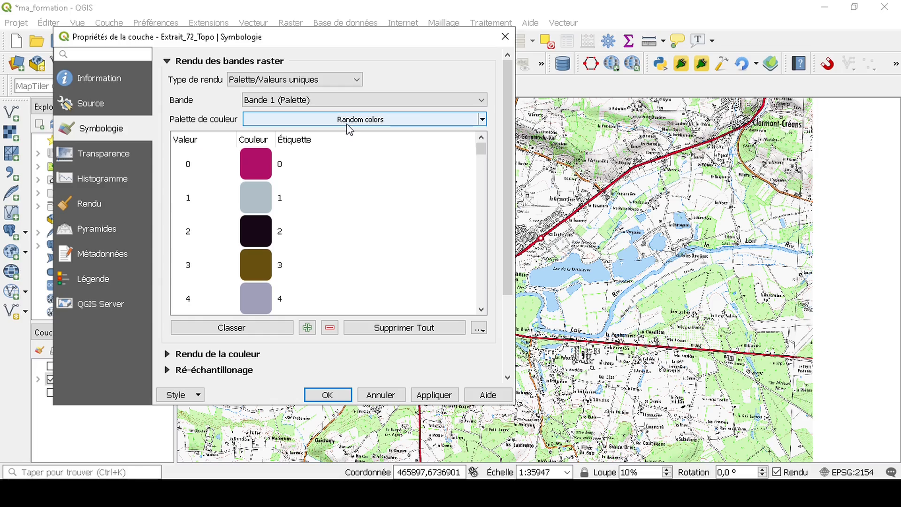
click(482, 119)
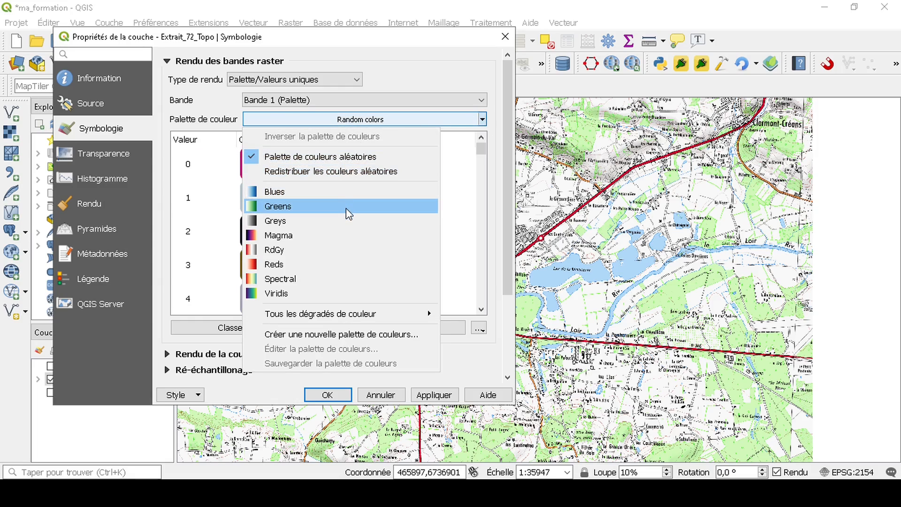
click(499, 211)
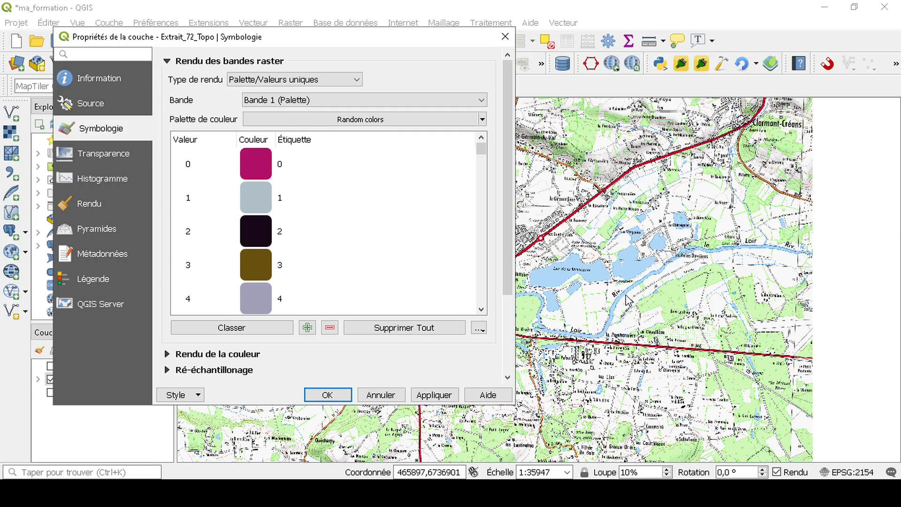
click(483, 119)
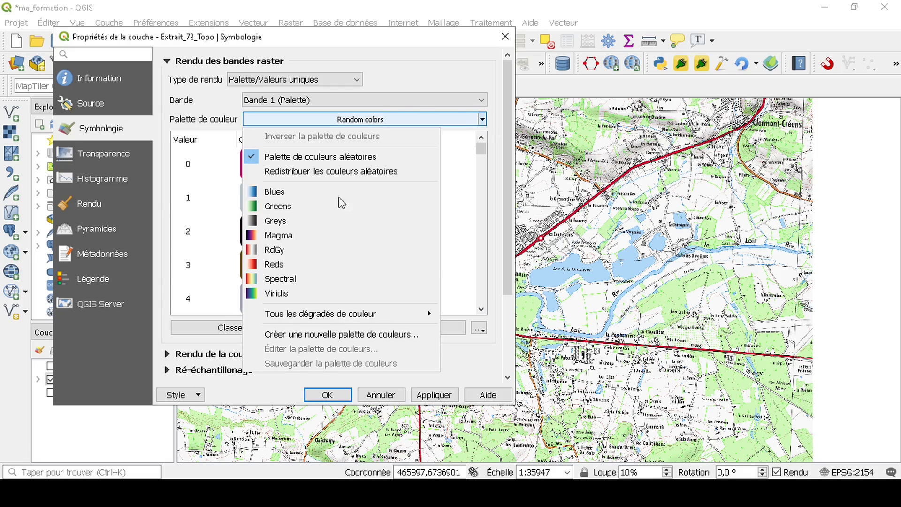
click(492, 258)
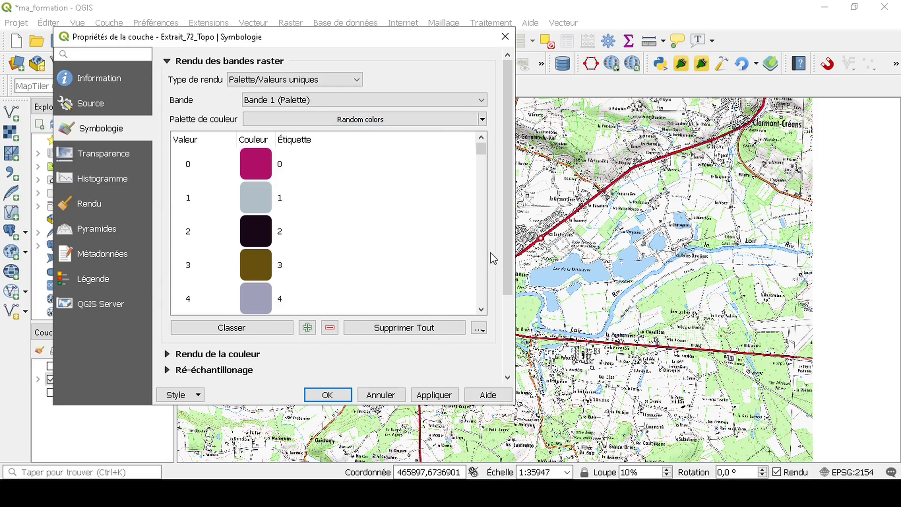
Step: Reopen the Extrait_72_Topo layer's properties and apply the Palette/Valeurs uniques render type to it
click(505, 38)
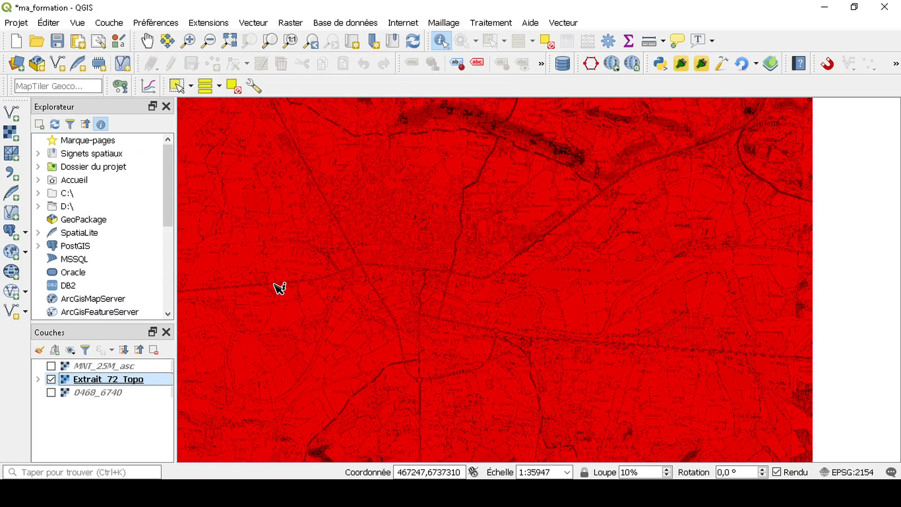
right_click(109, 379)
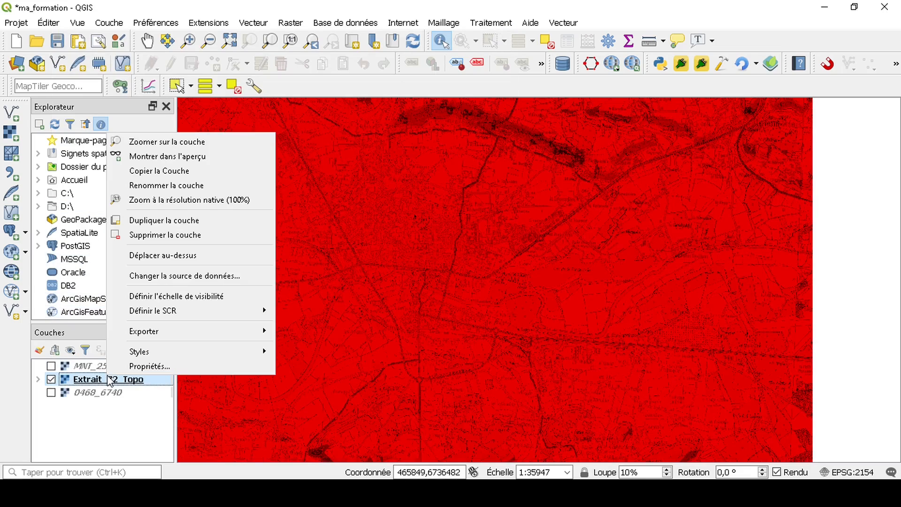
click(143, 366)
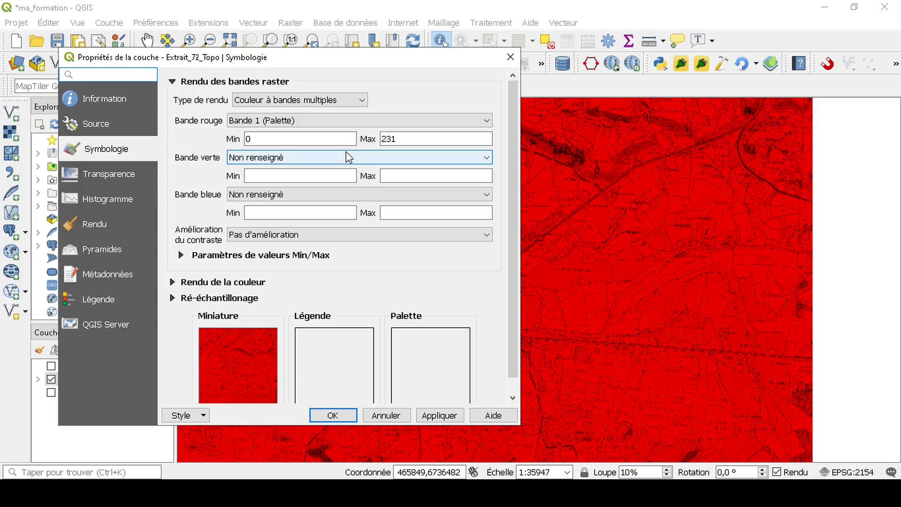
click(258, 100)
click(263, 121)
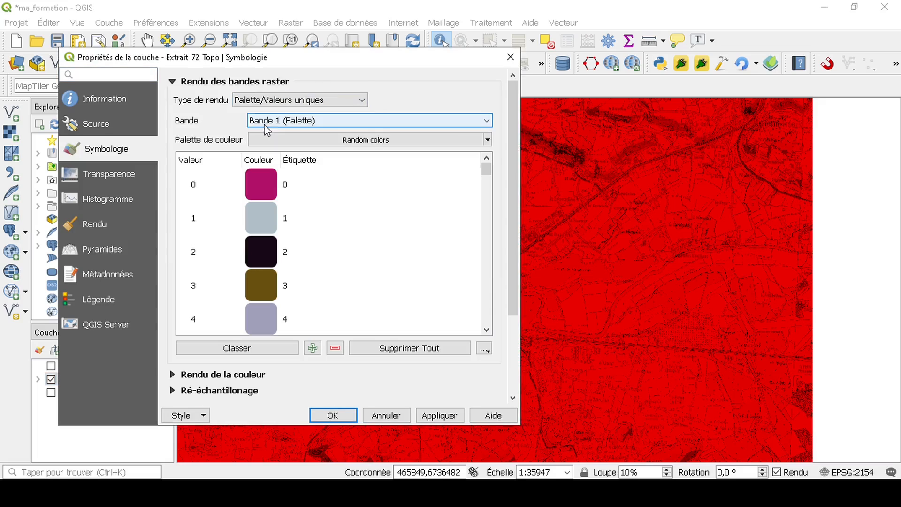
click(434, 416)
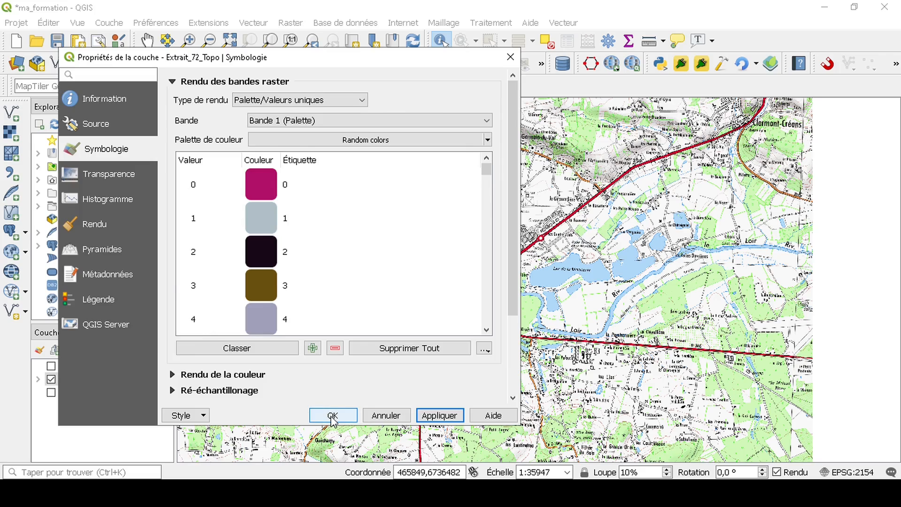
click(335, 416)
Step: Hide the Extrait_72_Topo layer, and display and select the MNT_25M_asc layer instead
click(51, 379)
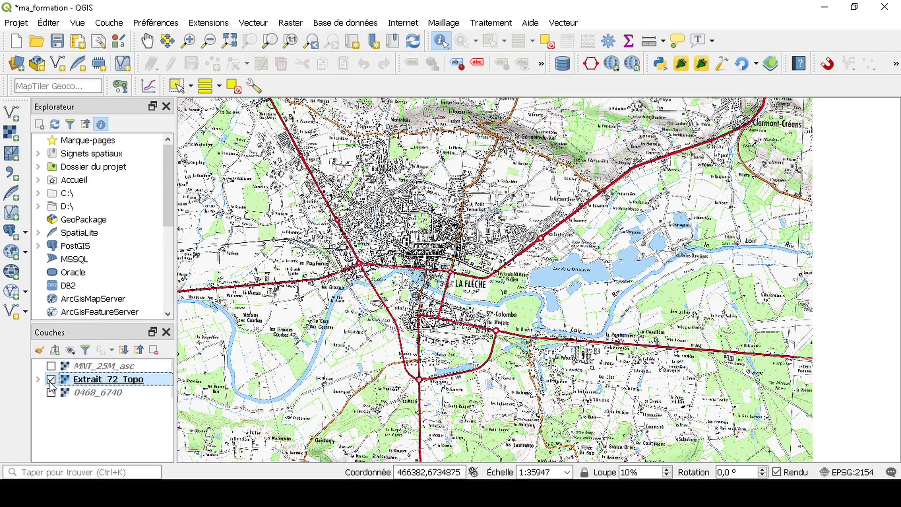
click(51, 366)
click(89, 367)
Step: Open the symbology properties of the MNT_25M_asc layer and examine the render types available for it
right_click(87, 366)
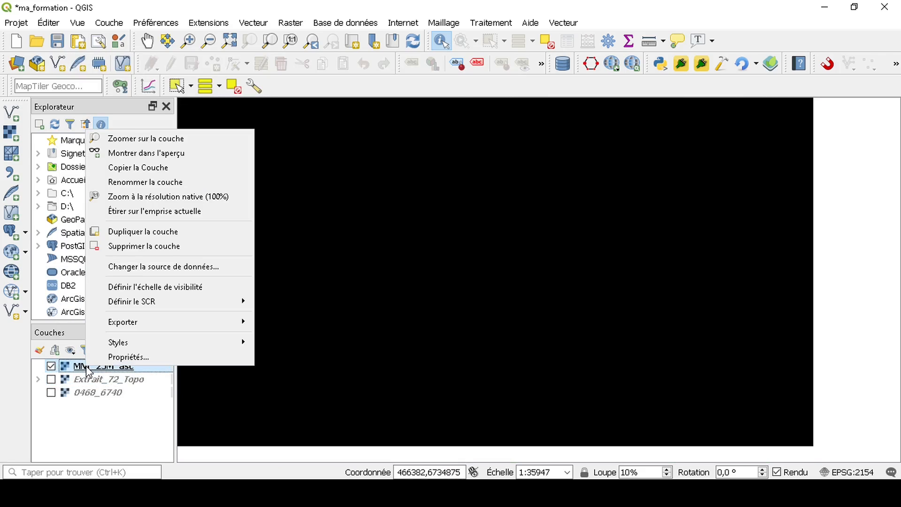
click(114, 359)
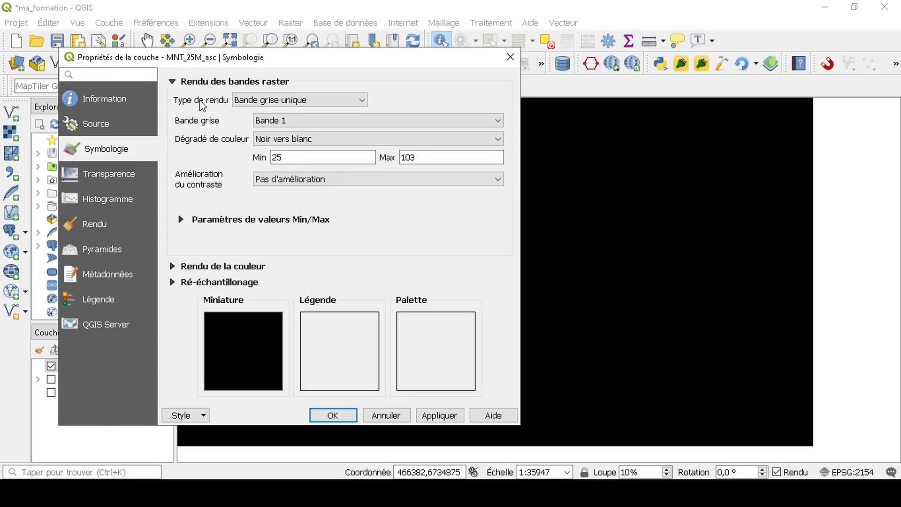
click(269, 99)
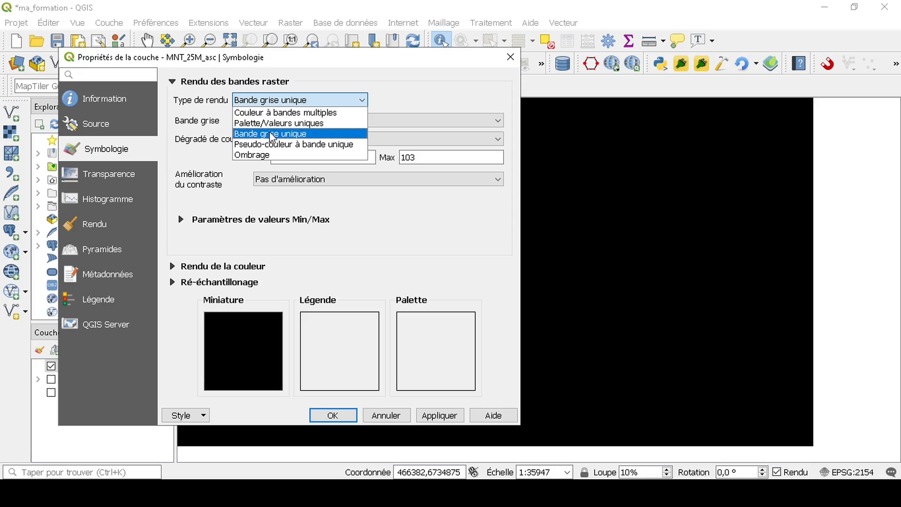
click(184, 117)
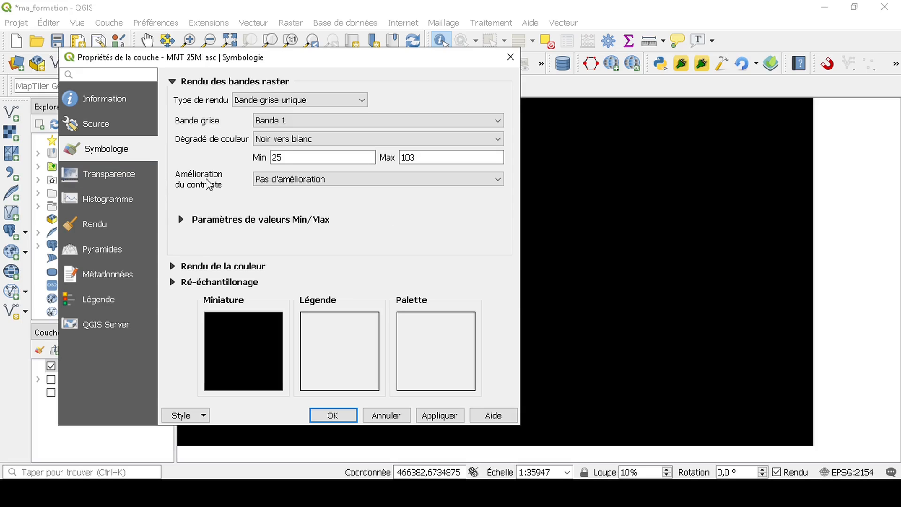
Step: Apply the Étirer jusqu'au MinMax contrast enhancement to the MNT_25M_asc layer and inspect its whole extent on the map
click(301, 181)
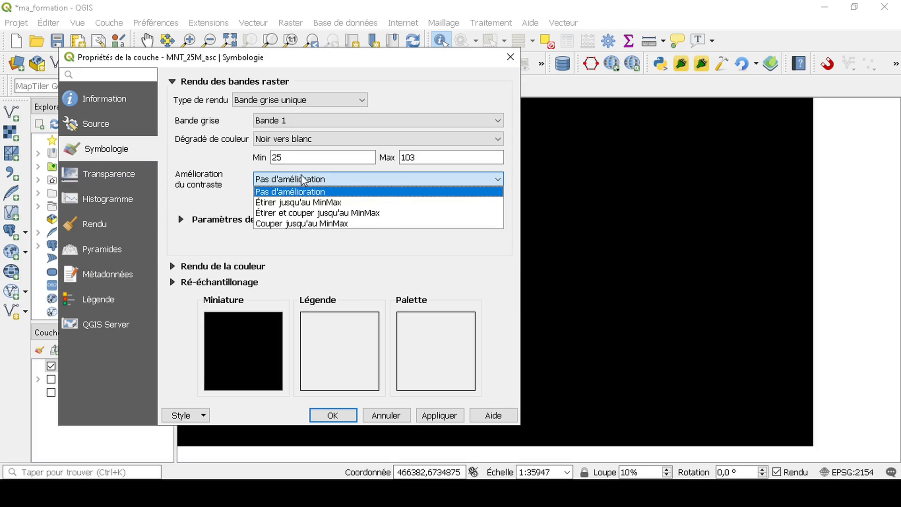
click(313, 203)
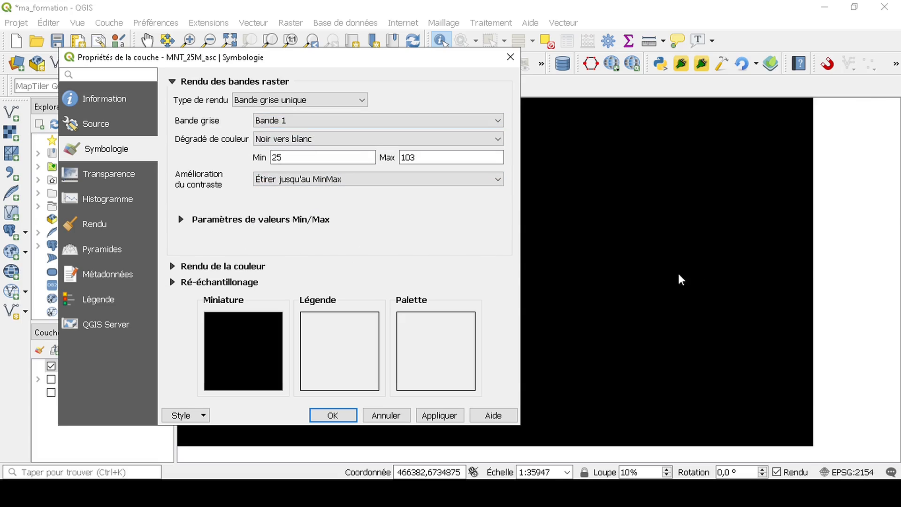
click(461, 416)
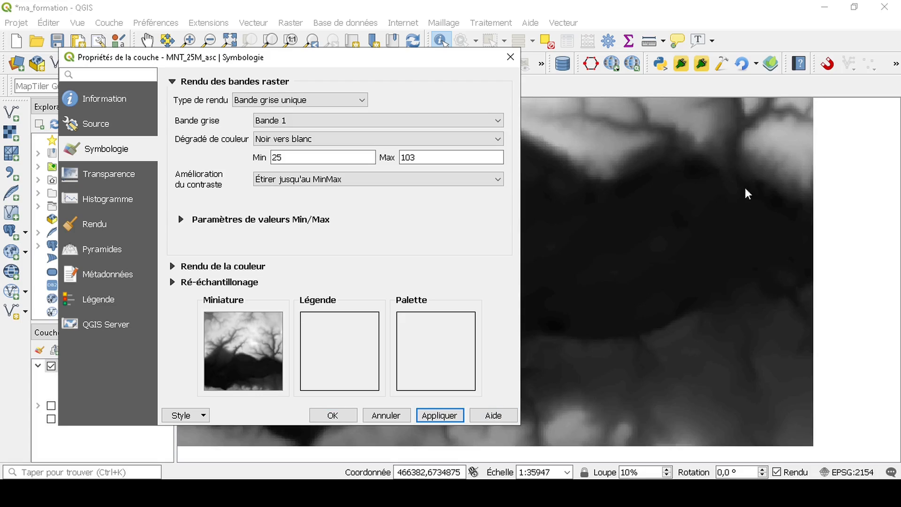
click(510, 57)
scroll(553, 272, down, 2)
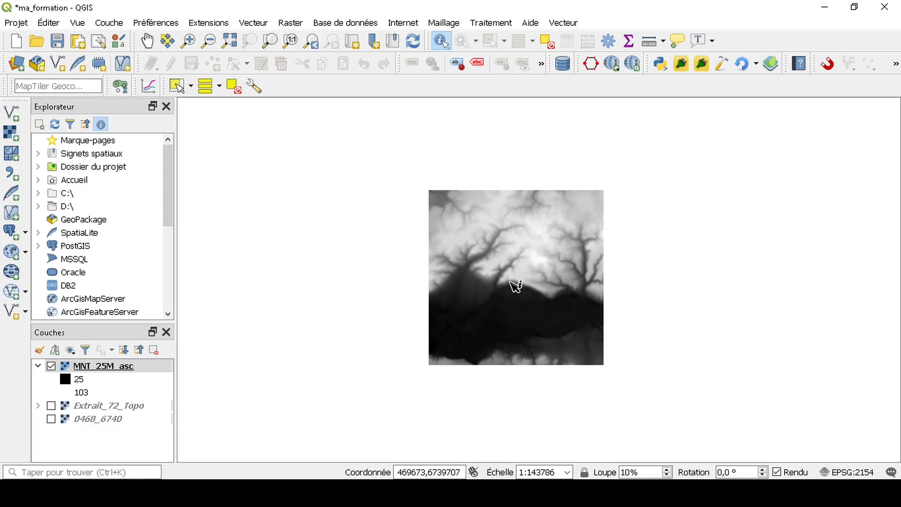
scroll(516, 286, up, 1)
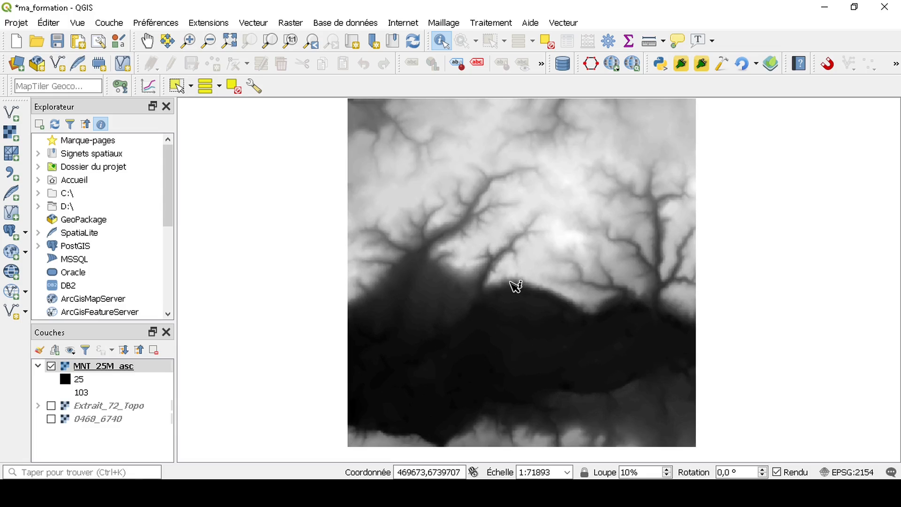
Step: Reopen the MNT_25M_asc layer's symbology and set its render type to Pseudo-couleur à bande unique
right_click(112, 367)
click(133, 353)
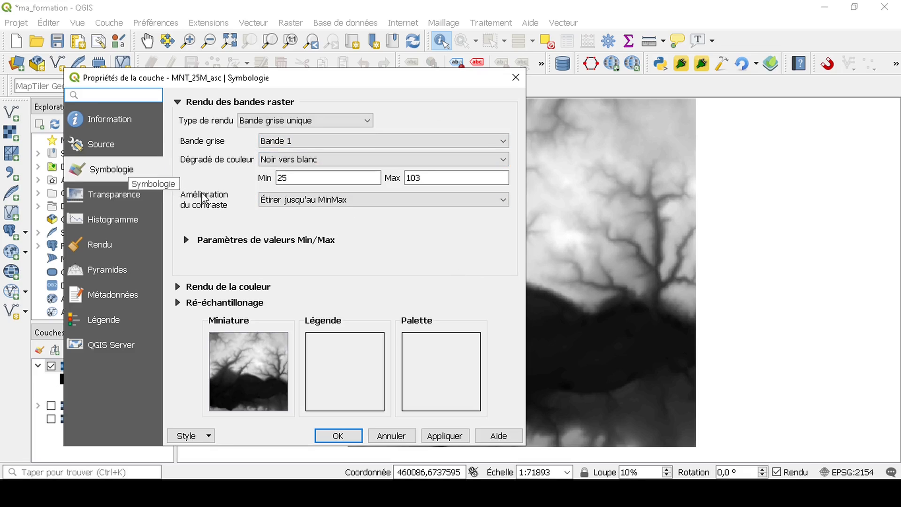
click(277, 122)
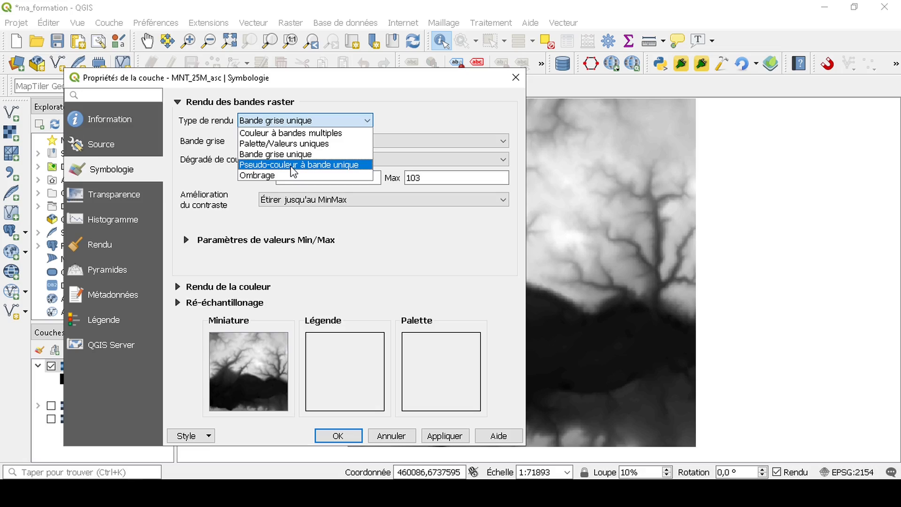
click(295, 165)
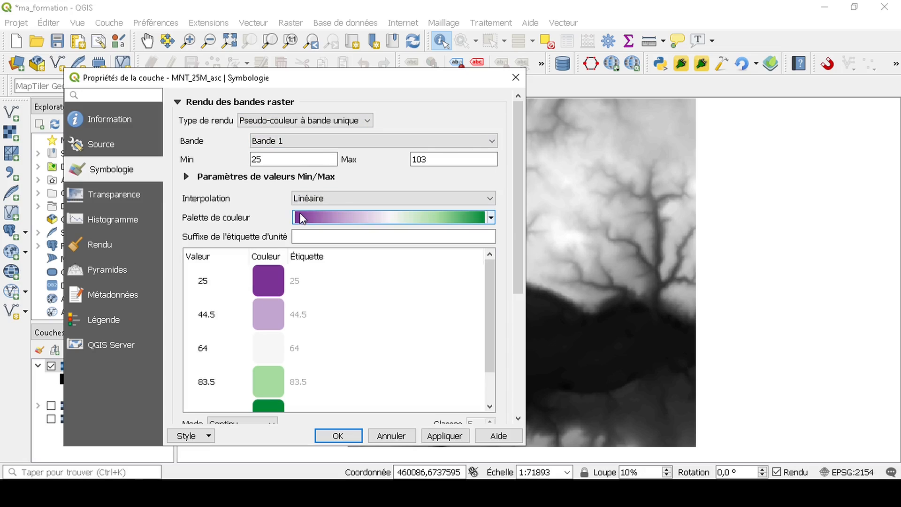
Step: Examine the colour ramps, value classes and interpolation modes offered for the pseudo-colour rendering, keeping Linéaire interpolation
click(491, 219)
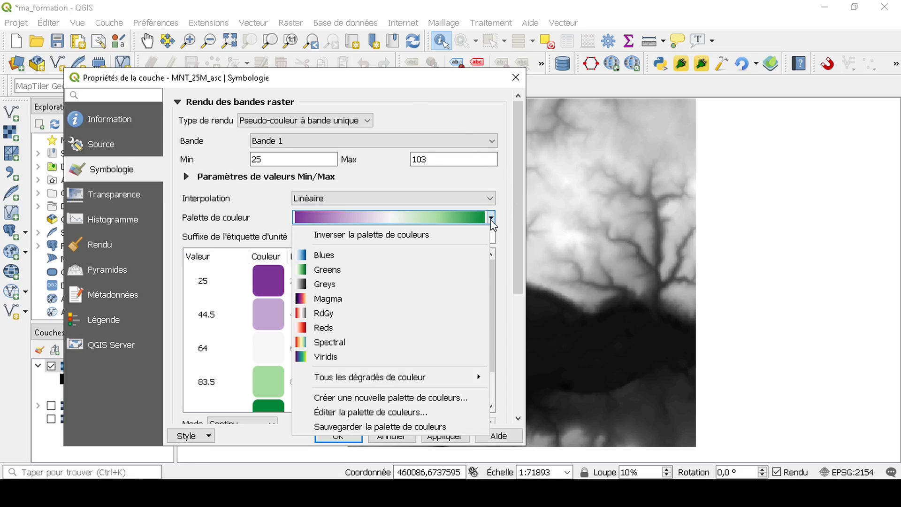
click(491, 219)
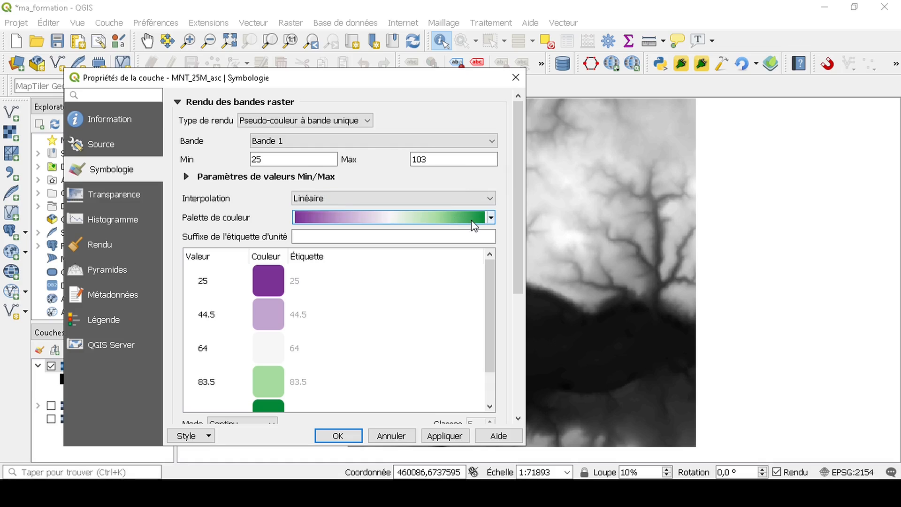
scroll(312, 303, down, 2)
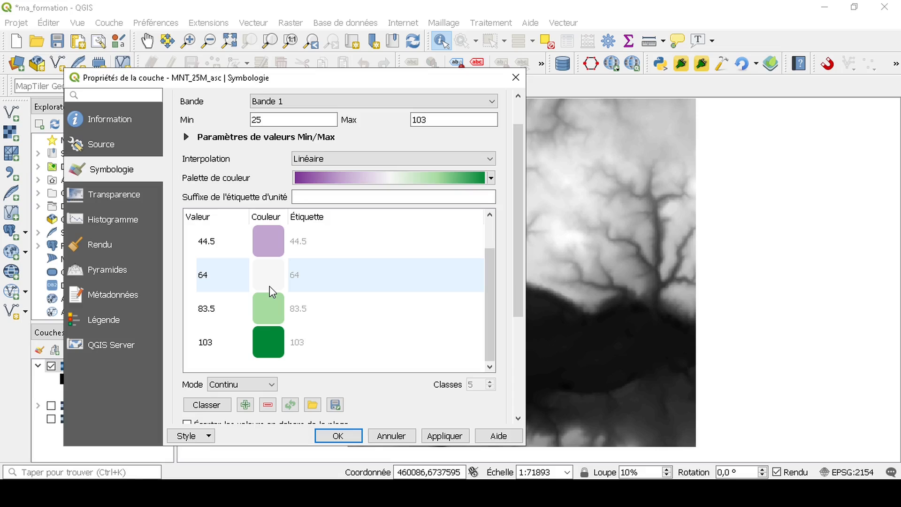
click(351, 159)
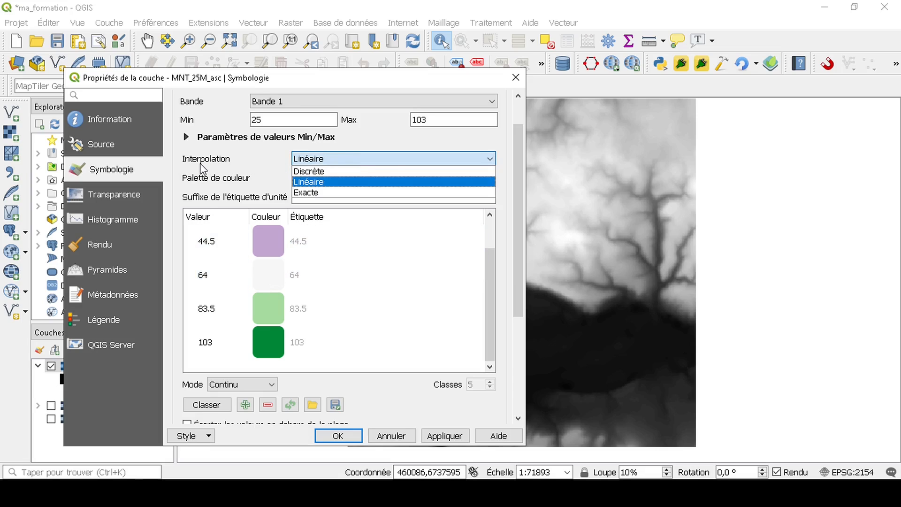
click(312, 182)
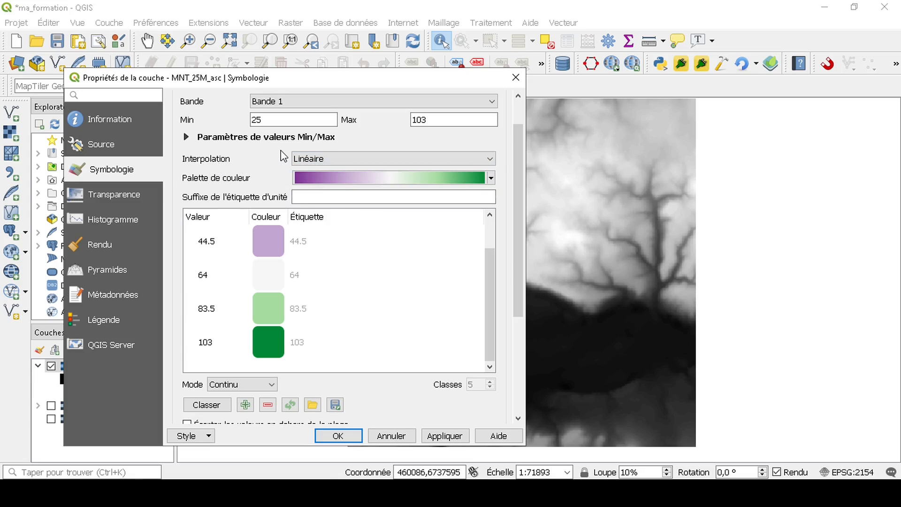
click(343, 158)
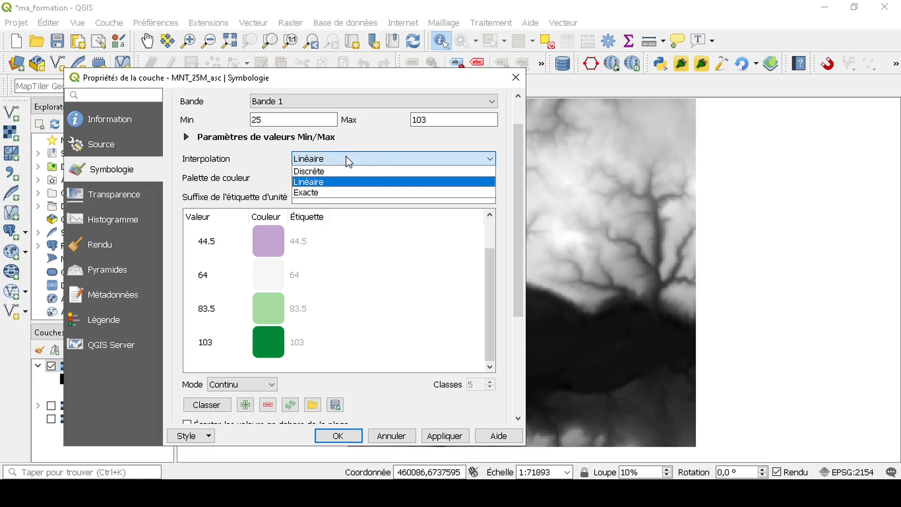
click(256, 156)
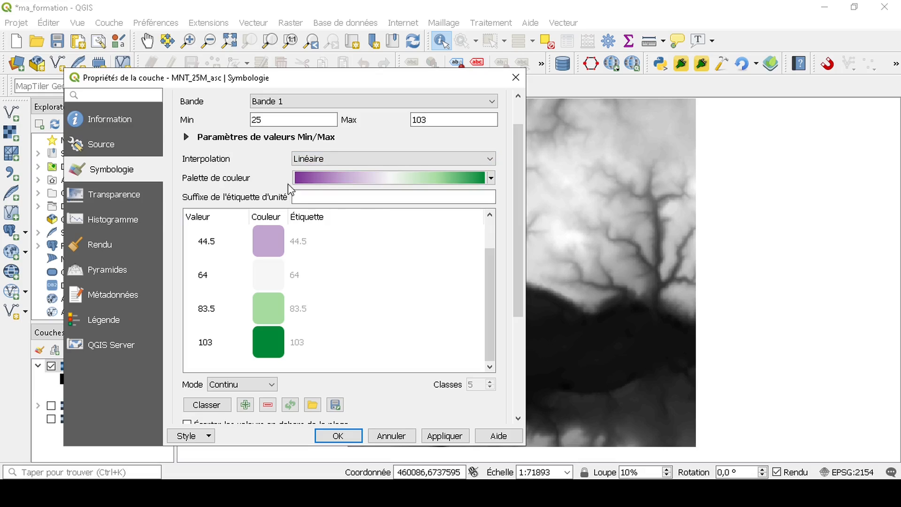
Step: Apply the Greys colour ramp to the MNT_25M_asc elevation layer
click(491, 178)
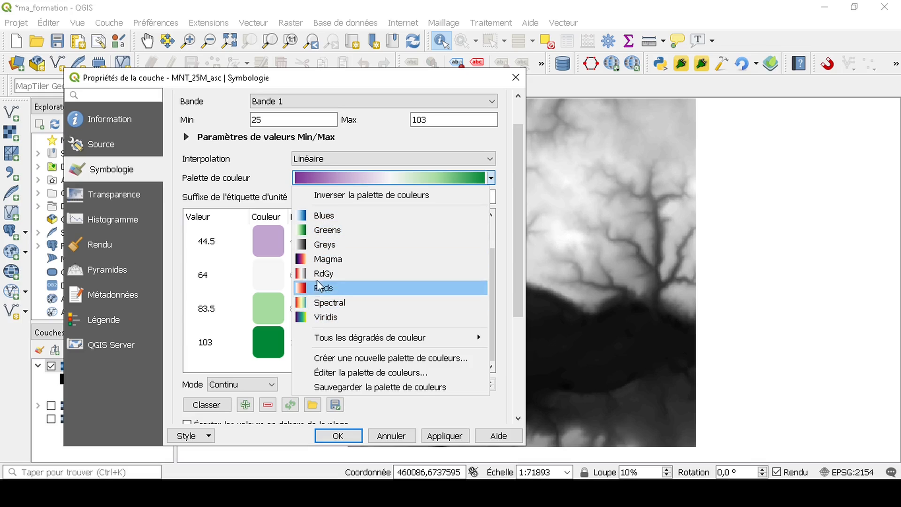
click(337, 245)
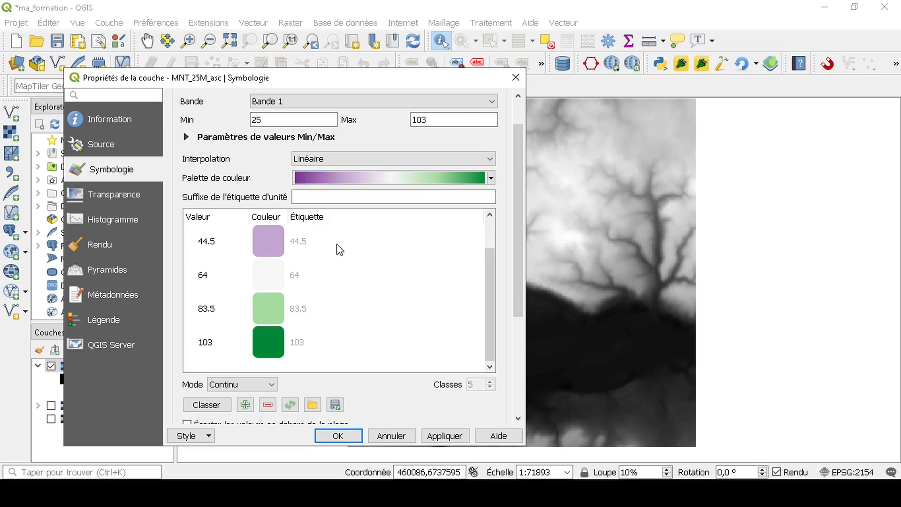
click(443, 436)
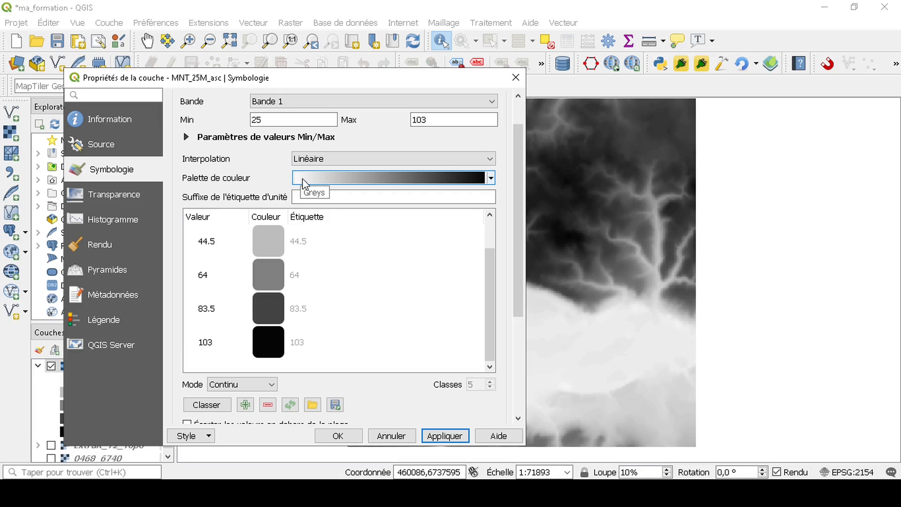
Step: Apply the Spectral colour ramp to the MNT_25M_asc elevation layer
click(490, 177)
click(386, 308)
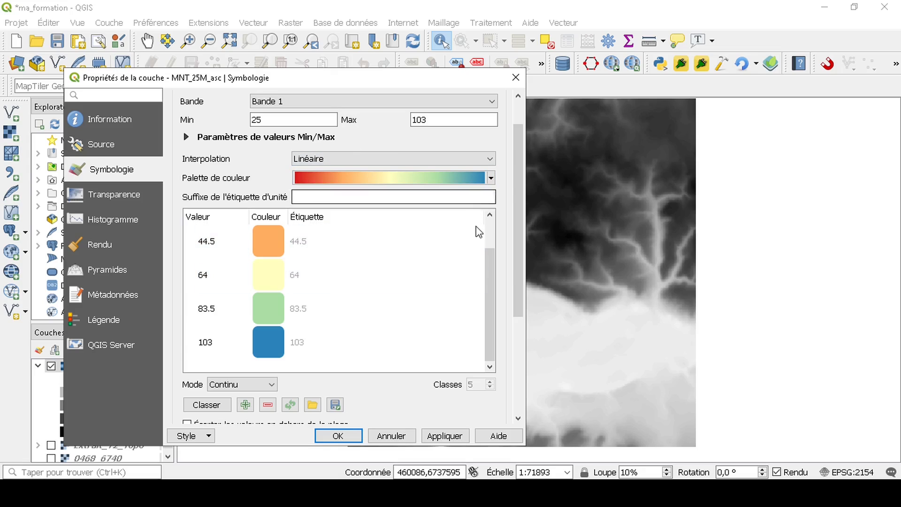
click(440, 437)
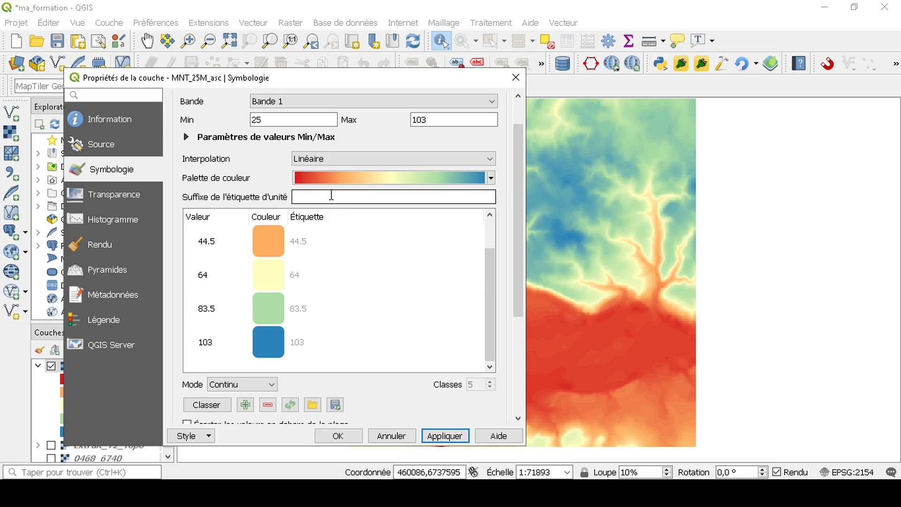
Step: Start a new colour ramp for the MNT_25M_asc layer from the Catalogue: cpt-city palette type
click(461, 177)
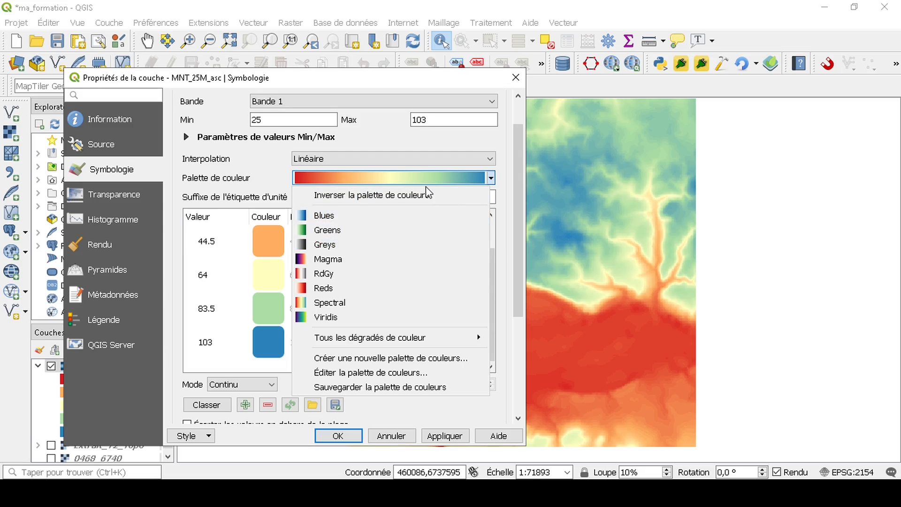
click(491, 177)
click(491, 178)
click(410, 359)
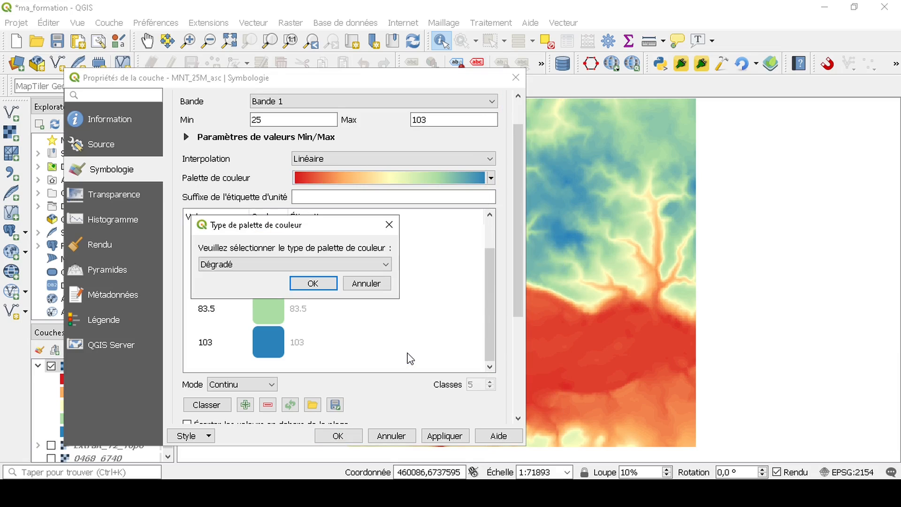
click(255, 267)
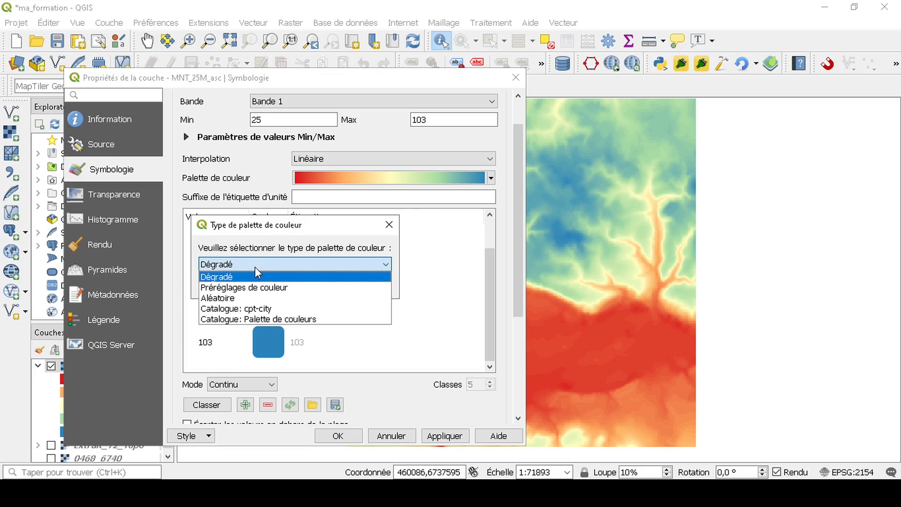
click(253, 311)
click(302, 284)
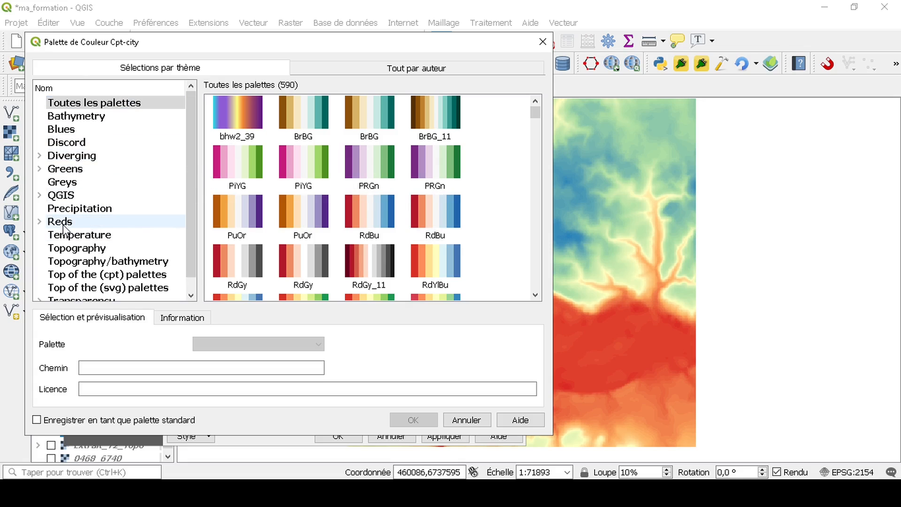
Step: Pick the elevation palette from the cpt-city Topography theme and apply it to the MNT_25M_asc layer
scroll(79, 230, down, 1)
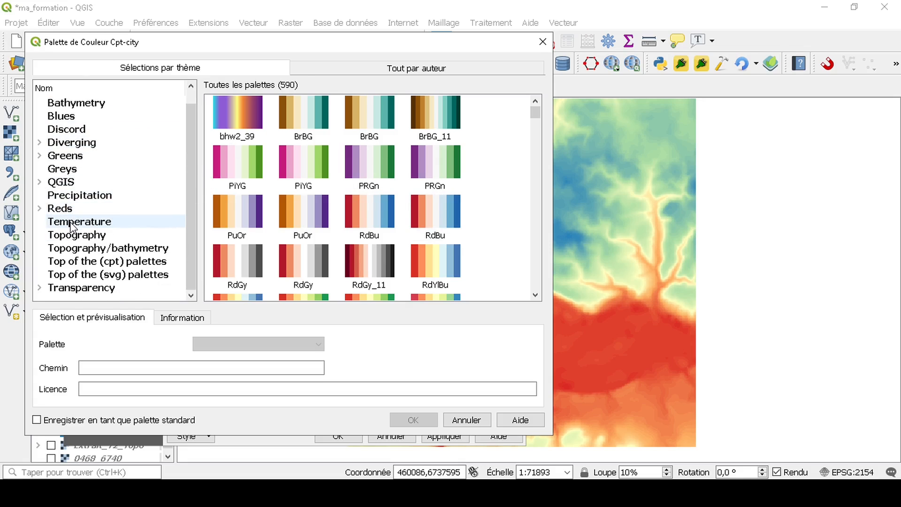
click(71, 226)
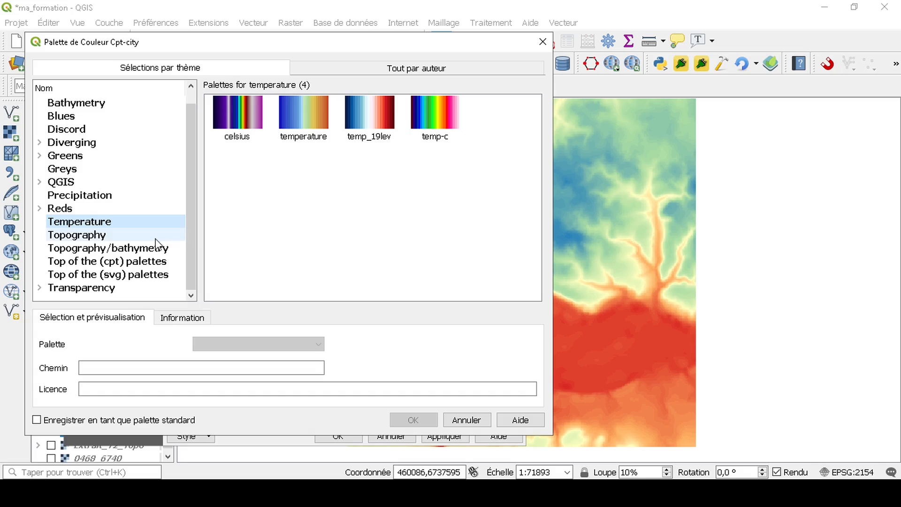
click(107, 237)
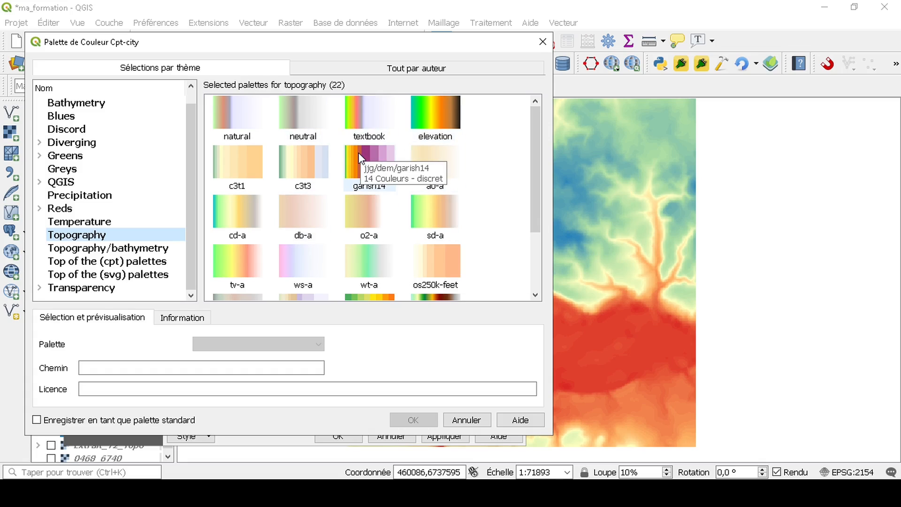
click(501, 199)
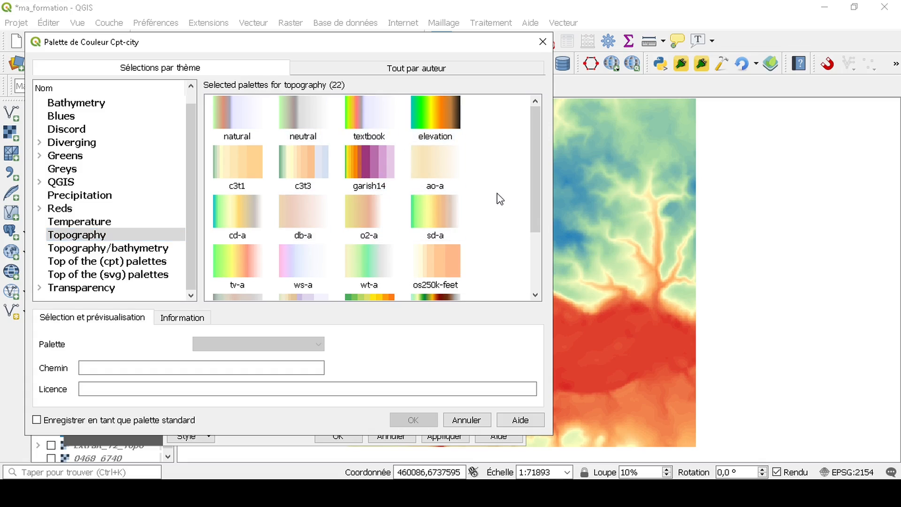
scroll(500, 199, down, 3)
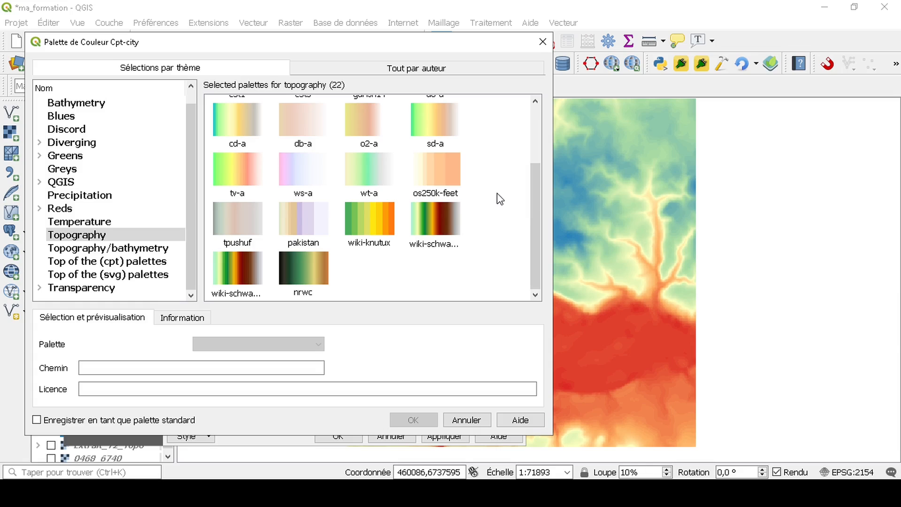
click(322, 273)
scroll(376, 235, up, 3)
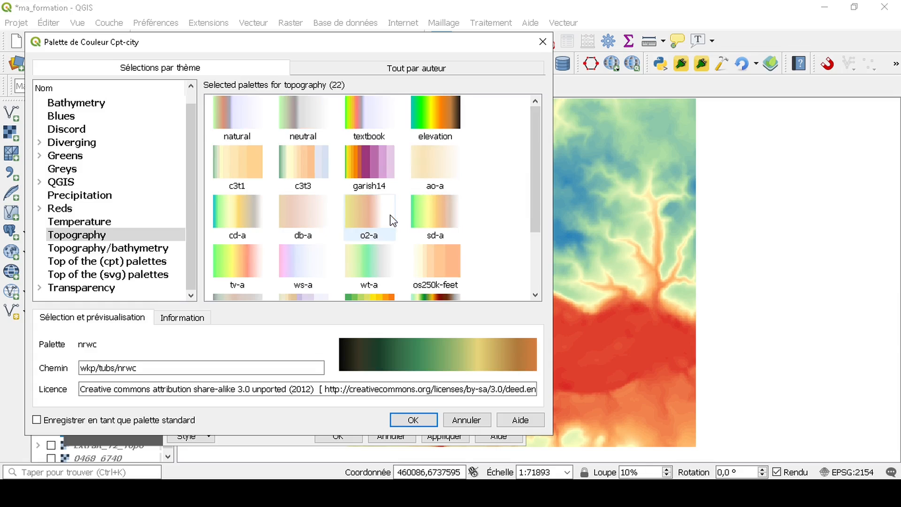
click(433, 114)
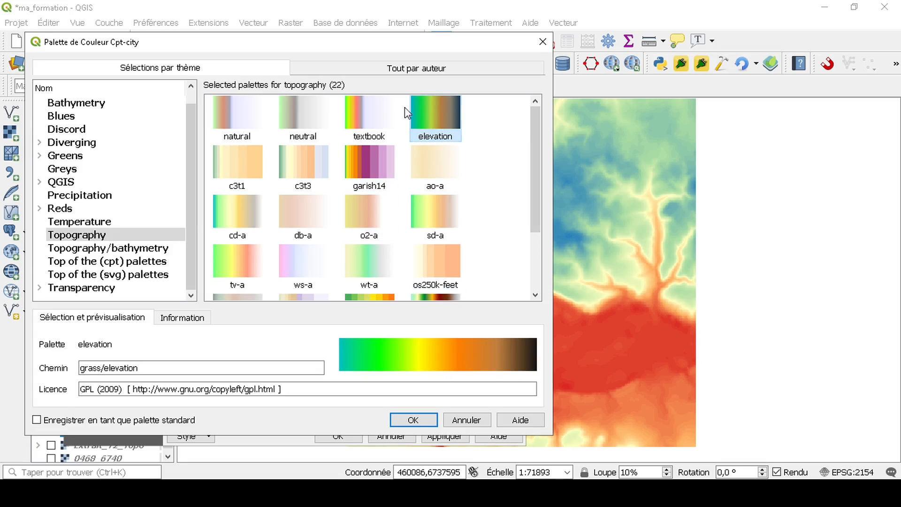
click(412, 421)
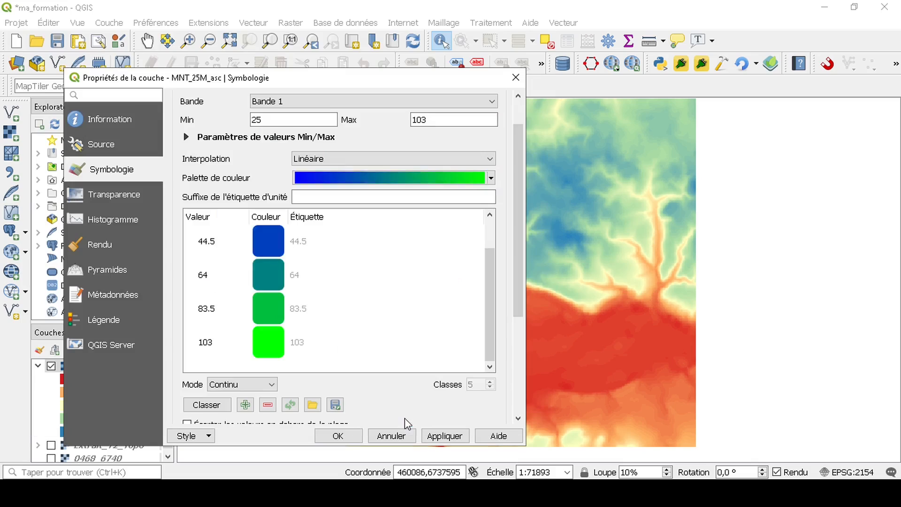
click(444, 437)
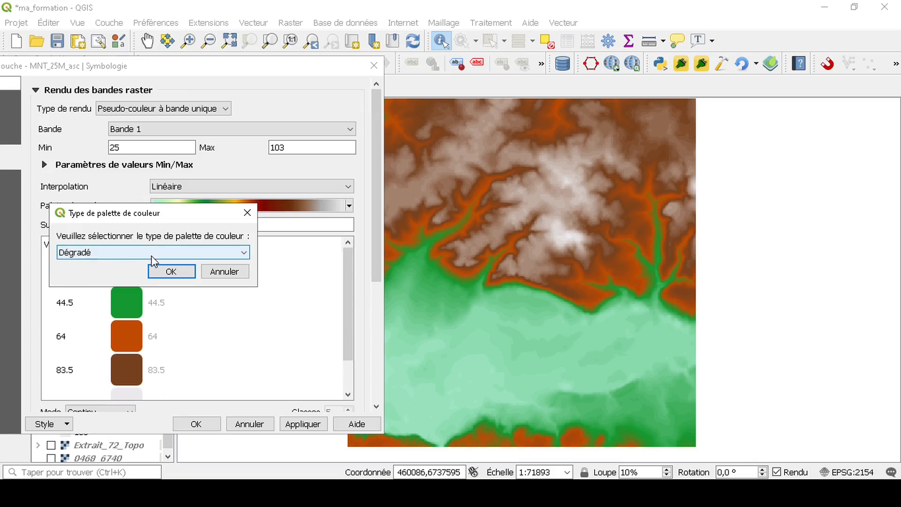
Step: Create a colour ramp from the cpt-city Topography theme's nrwc palette and apply it to the MNT_25M_asc layer
click(151, 253)
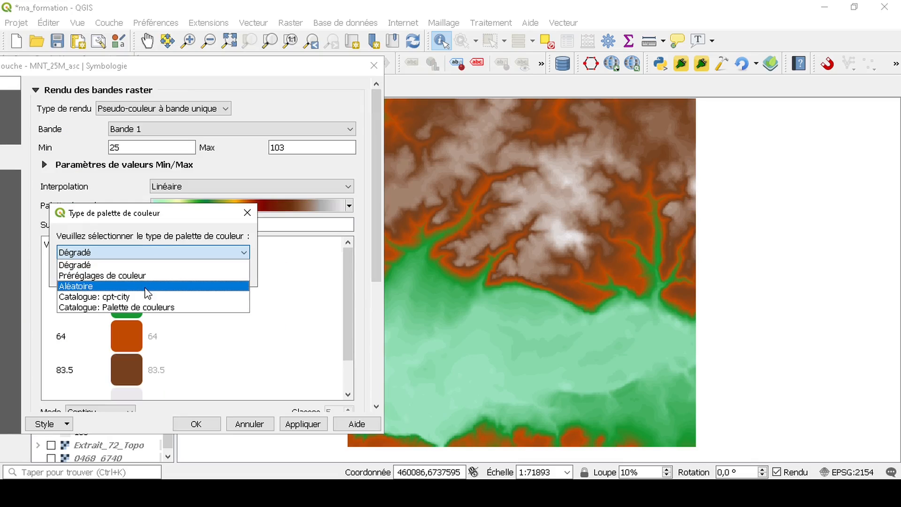
click(147, 295)
click(171, 273)
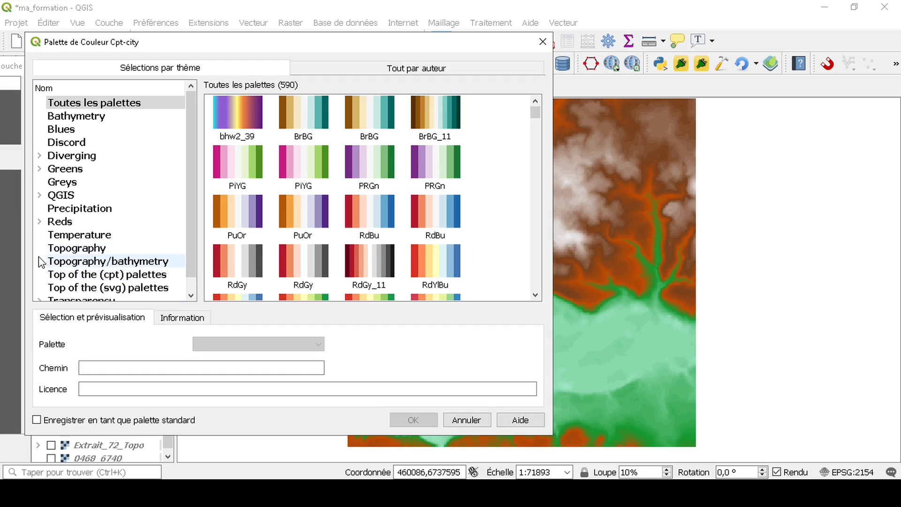
click(102, 261)
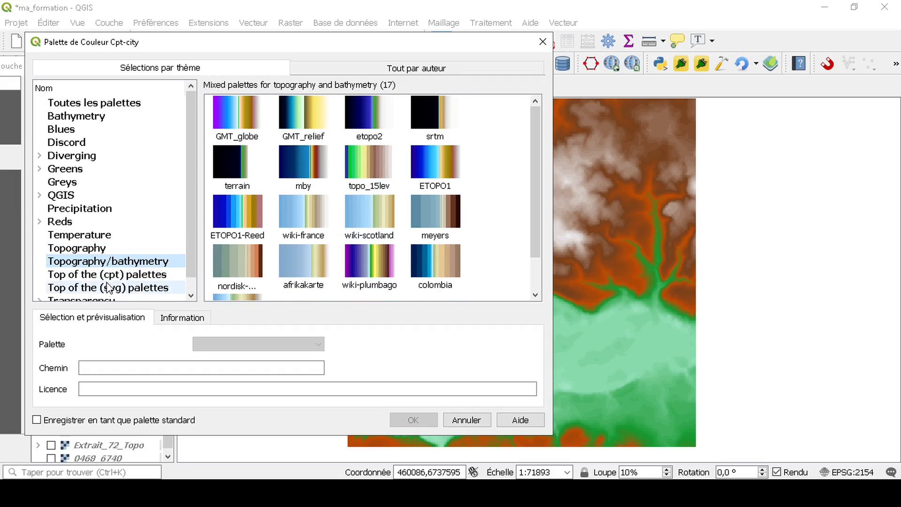
click(113, 248)
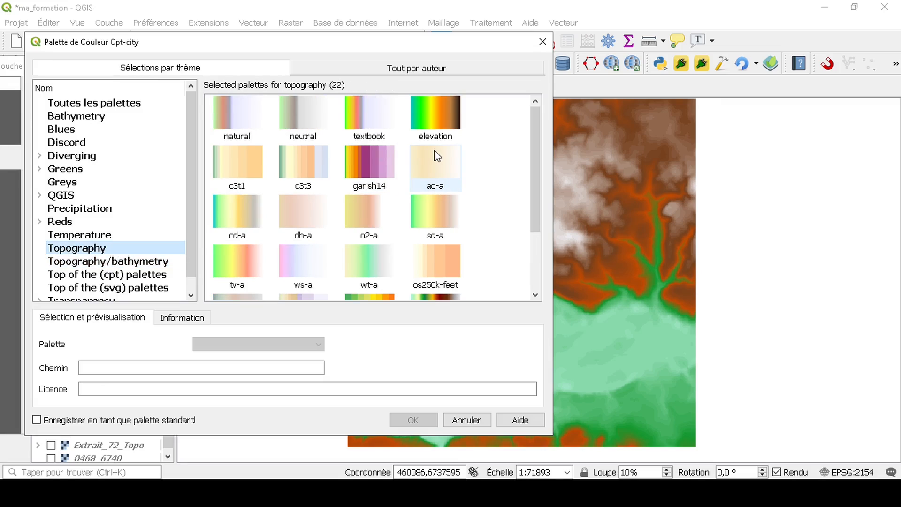
scroll(437, 156, down, 2)
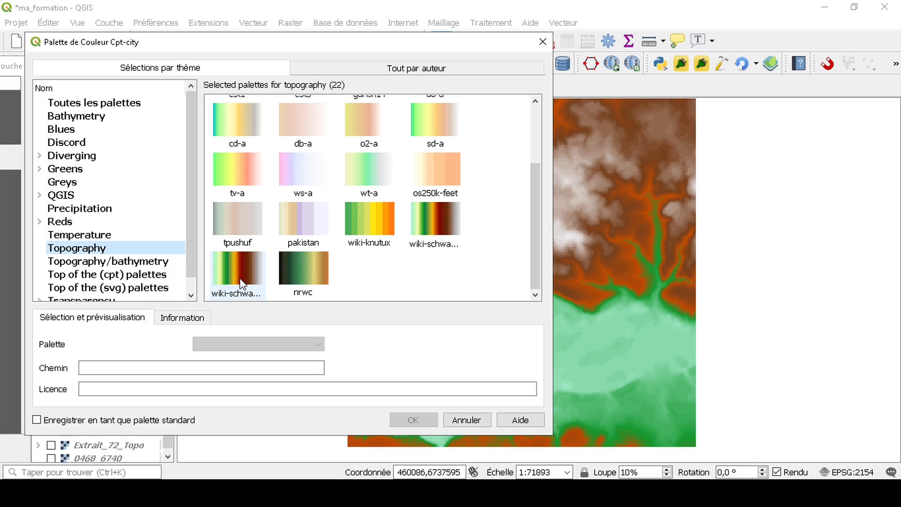
click(303, 273)
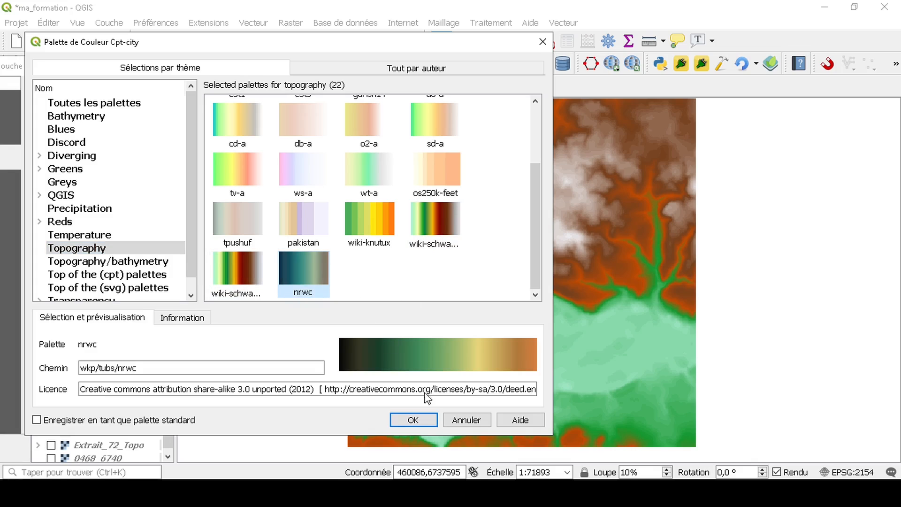
click(414, 420)
click(298, 424)
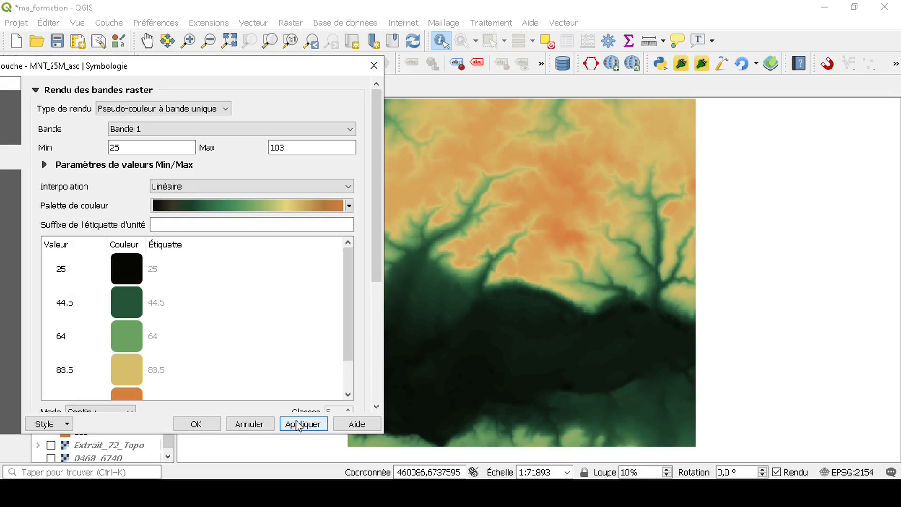
click(188, 424)
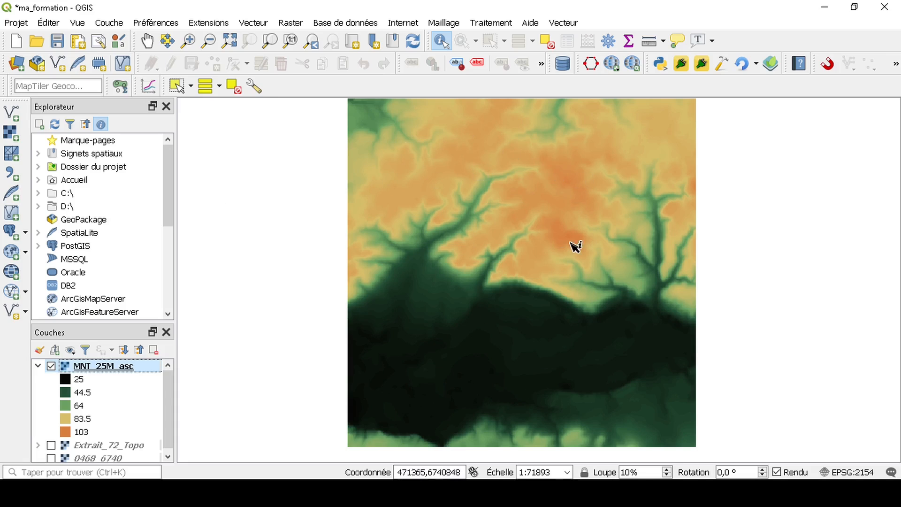
Step: Set the MNT_25M_asc layer's render type to Ombrage, keeping the default altitude, azimuth and Z factor
right_click(105, 366)
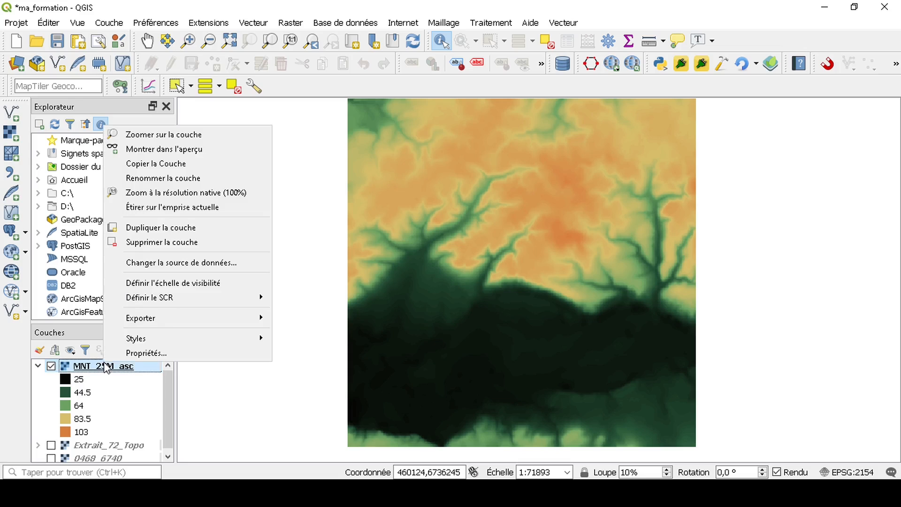
click(150, 353)
click(160, 109)
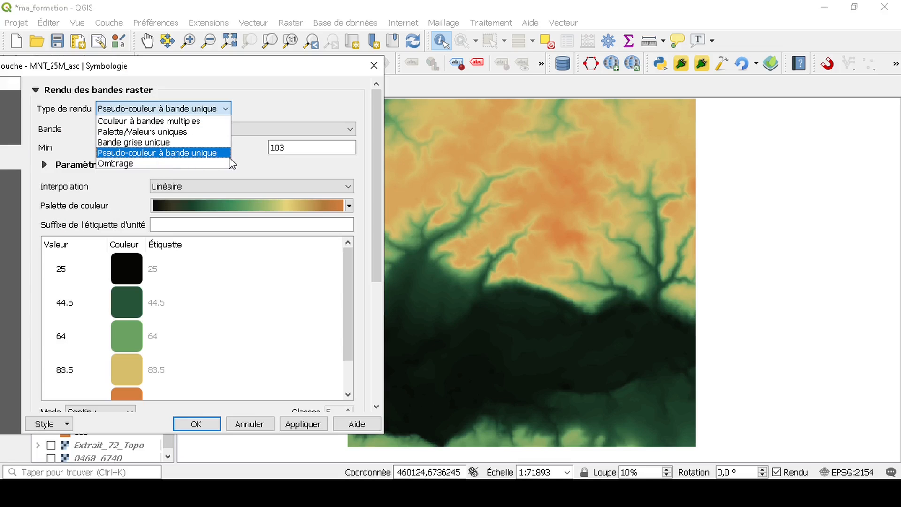
click(158, 165)
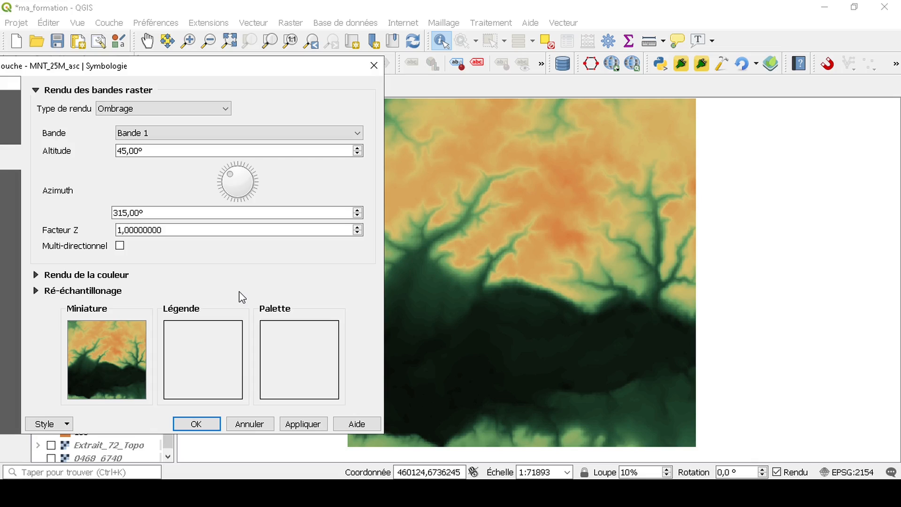
click(298, 427)
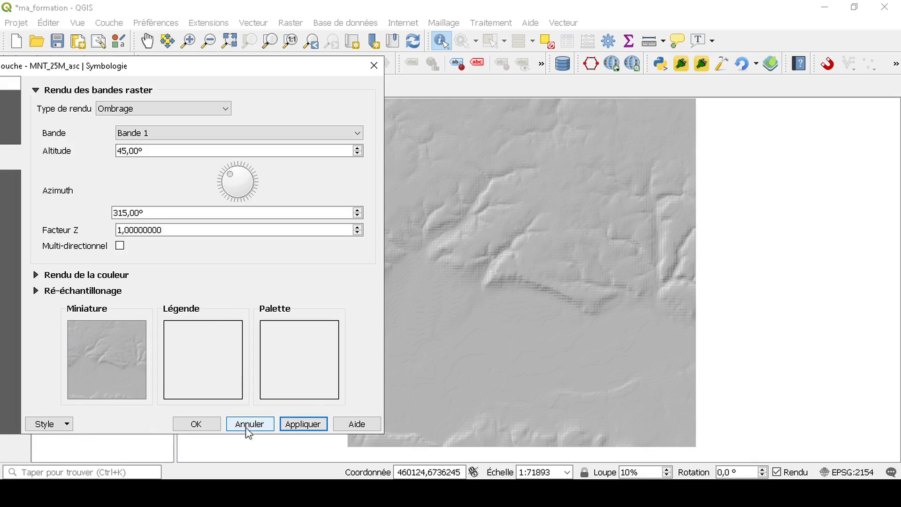
click(195, 425)
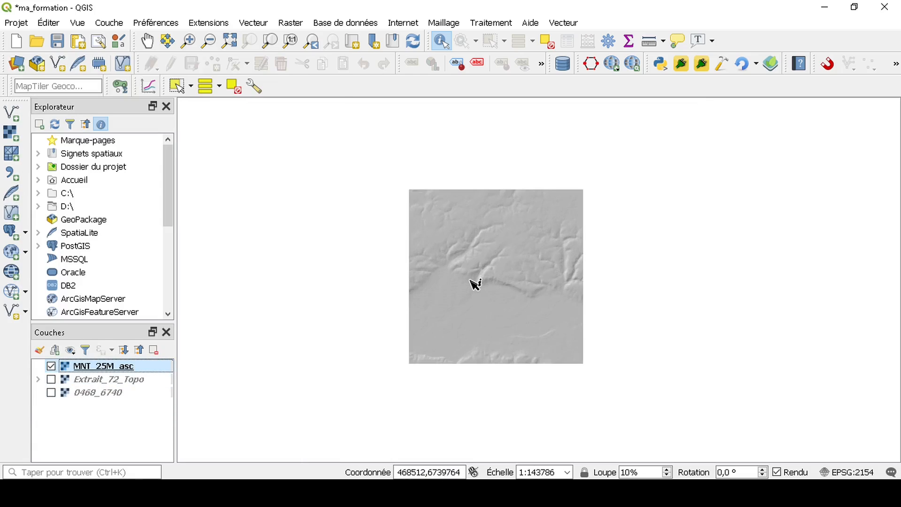
Step: Display only the 0468_6740 orthophoto, with the MNT_25M_asc and Extrait_72_Topo layers hidden
click(51, 379)
click(50, 393)
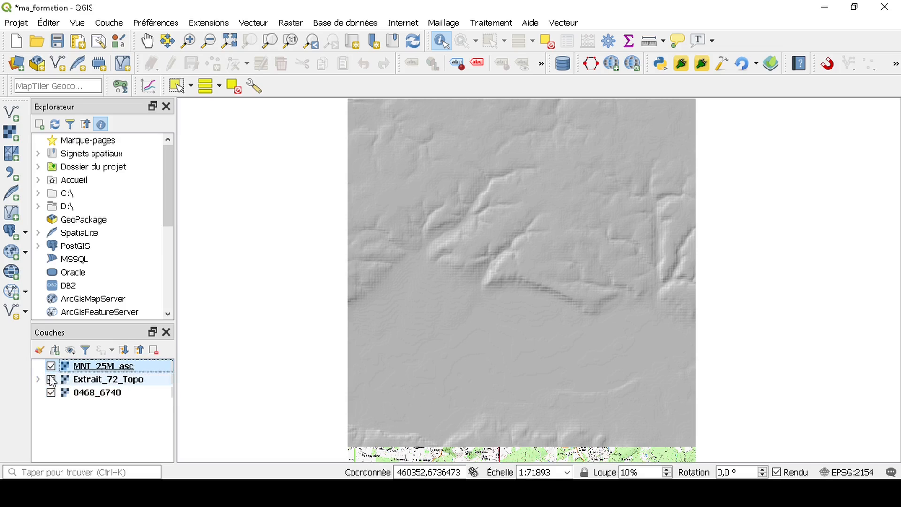
click(51, 379)
click(51, 366)
Step: Examine the band assignments in the 0468_6740 orthophoto's symbology and close its properties without changes
click(82, 394)
right_click(80, 395)
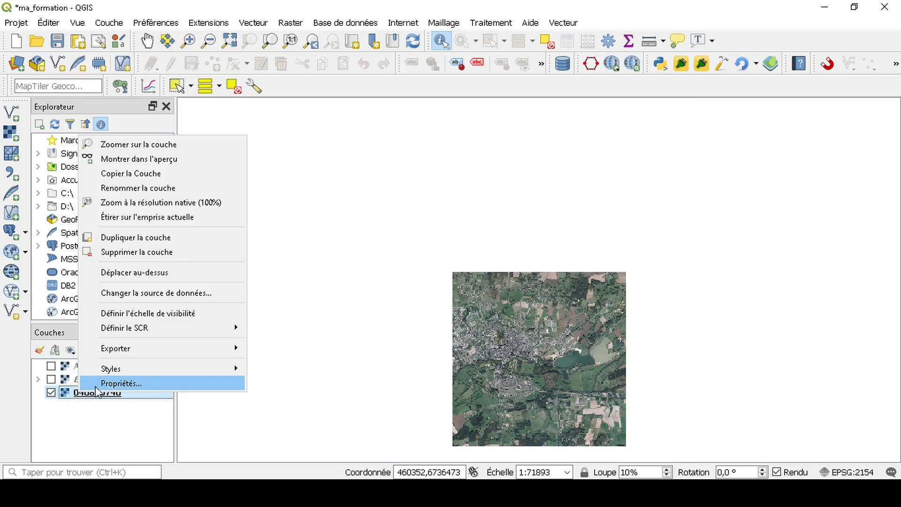
click(116, 384)
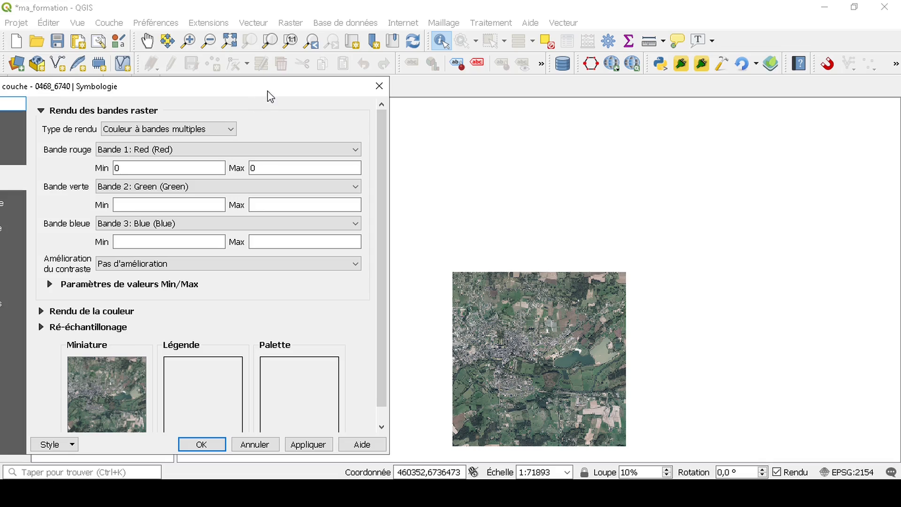
drag(271, 97, 324, 67)
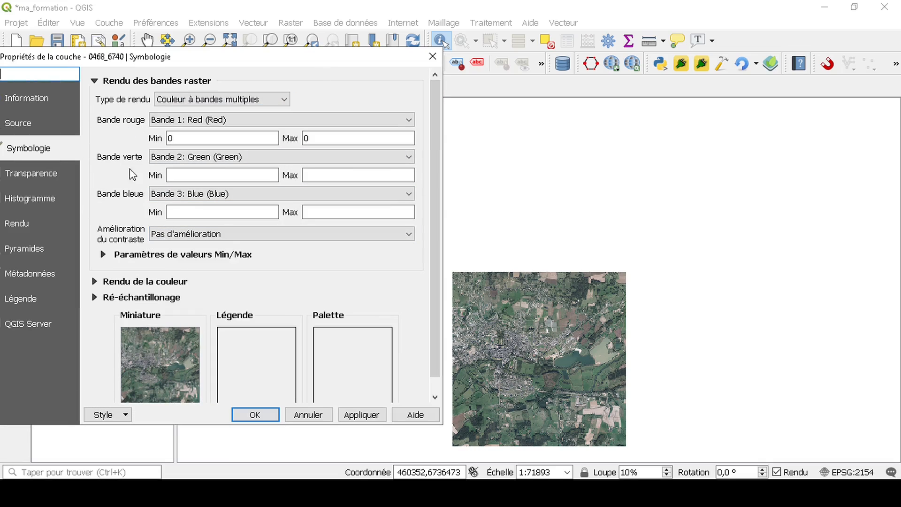
click(306, 414)
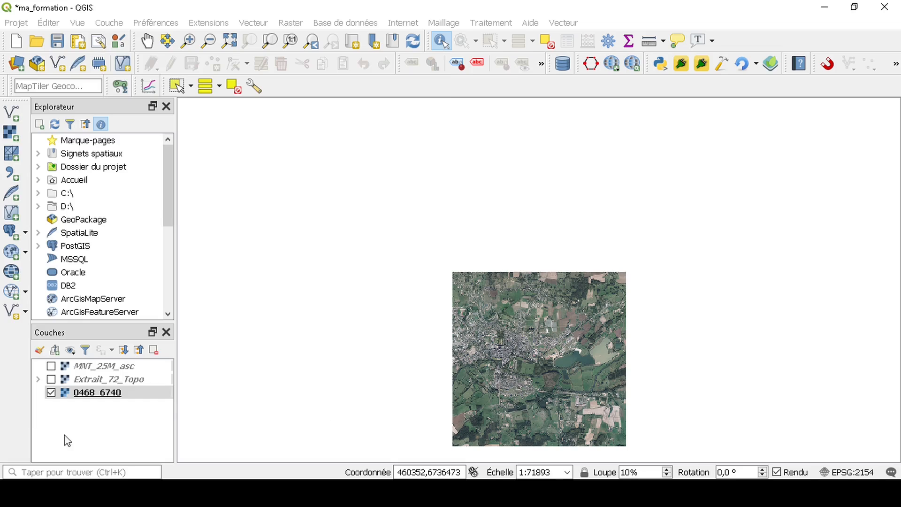
Step: Display only the Extrait_72_Topo scanned map and examine the Palette/Valeurs uniques classes in its symbology
click(51, 379)
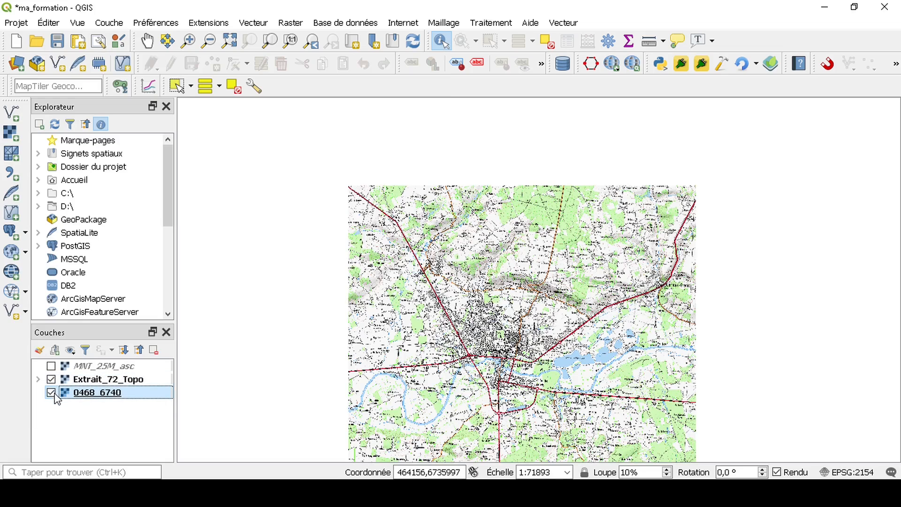
click(51, 393)
click(96, 379)
right_click(95, 379)
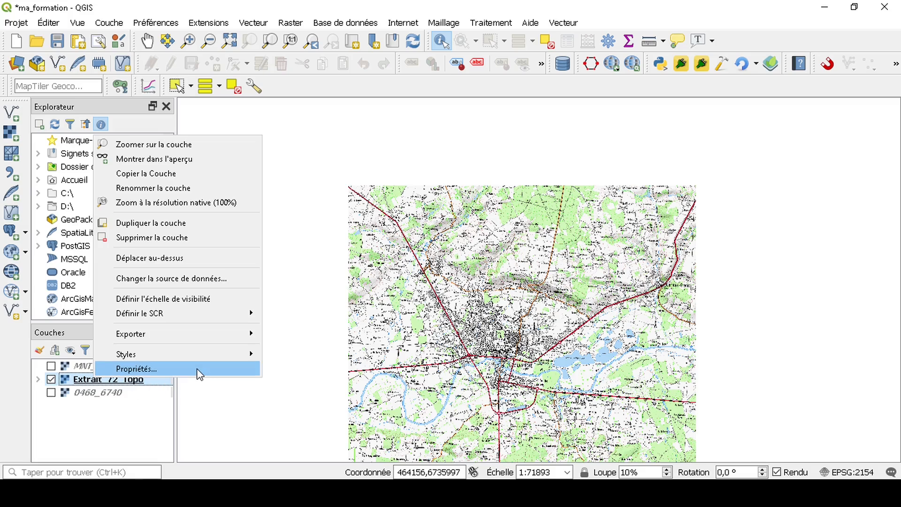
click(197, 371)
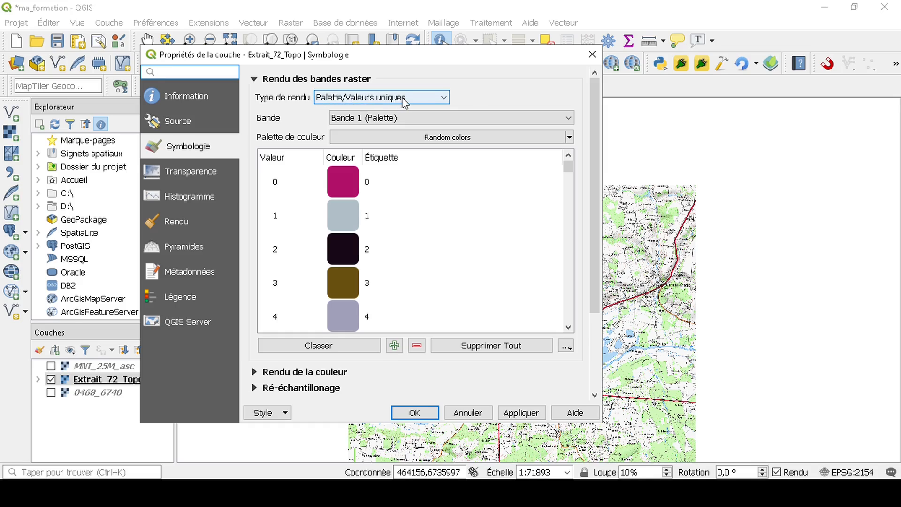
scroll(412, 268, down, 20)
scroll(413, 267, up, 20)
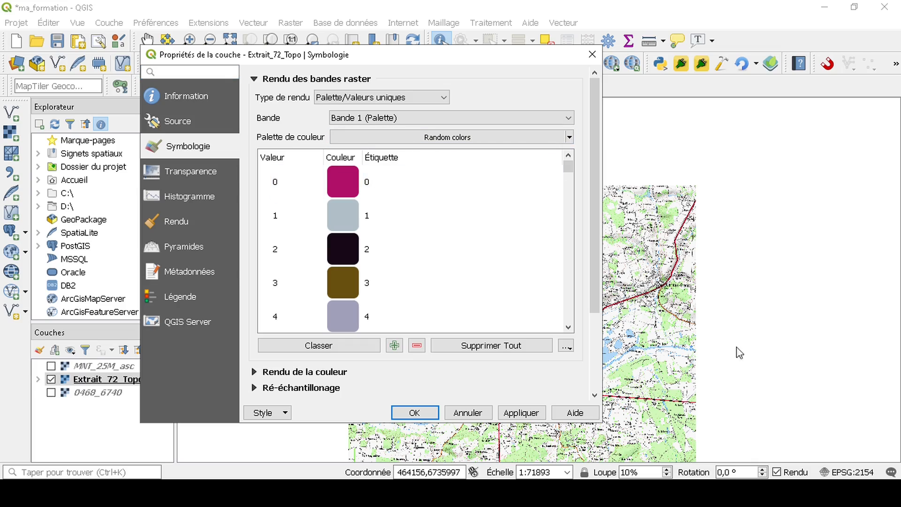
Step: Close the Extrait_72_Topo properties, display only the MNT_25M_asc layer and open its symbology
click(593, 54)
click(51, 380)
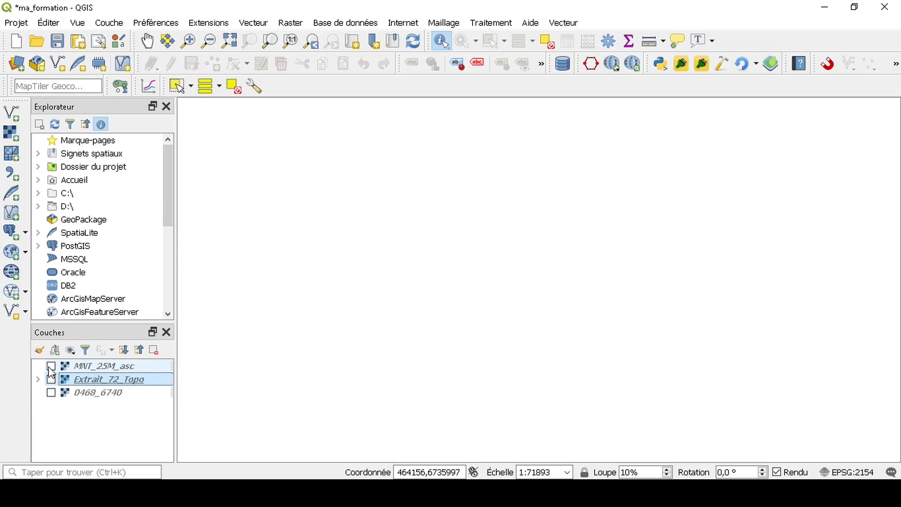
click(52, 366)
right_click(87, 365)
click(131, 352)
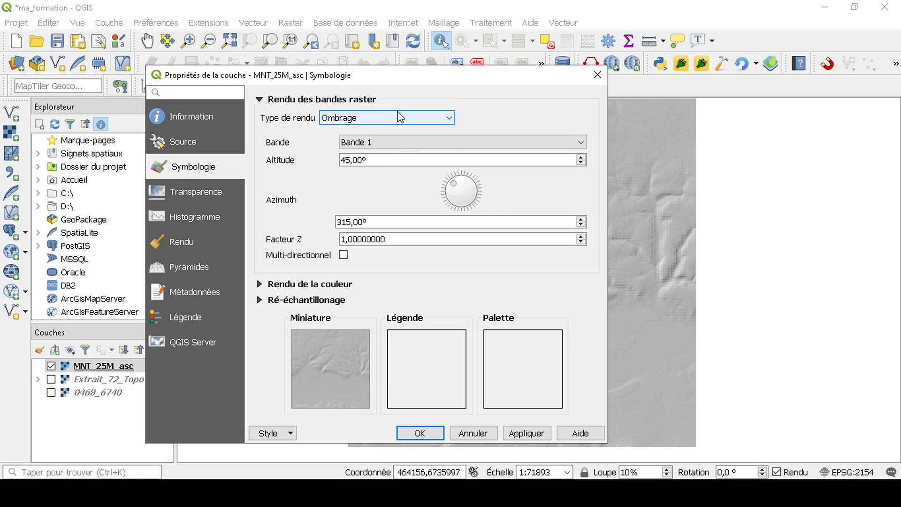
Step: Render MNT_25M_asc as Bande grise unique with the Noir vers blanc gradient and the contrast enhancement Étirer jusqu'au MinMax
click(399, 117)
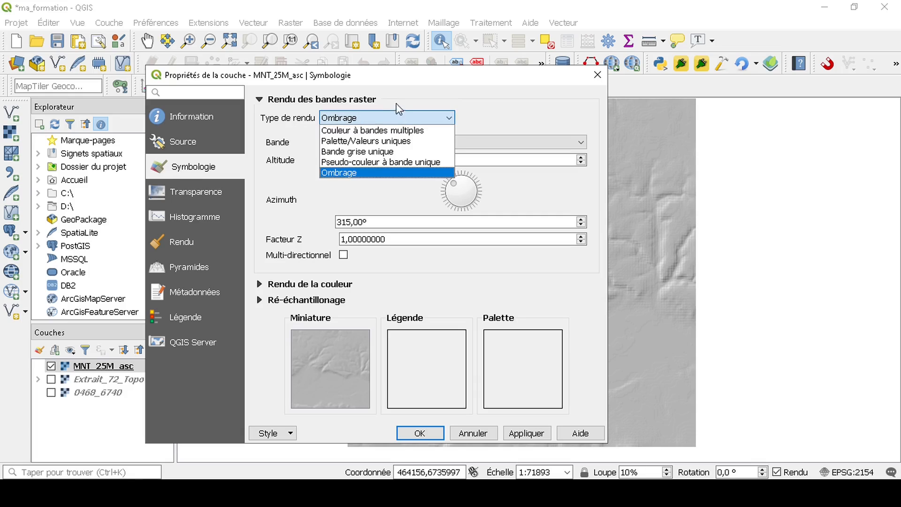
click(385, 152)
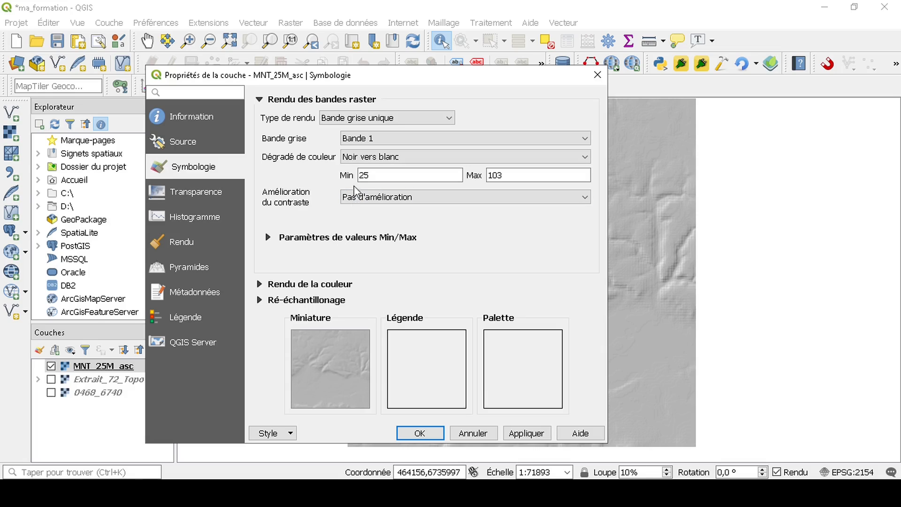
click(403, 159)
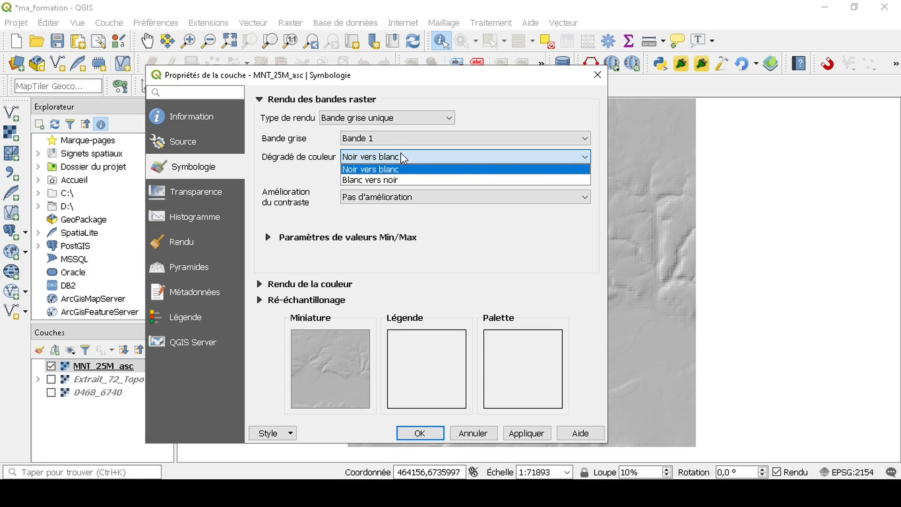
click(319, 174)
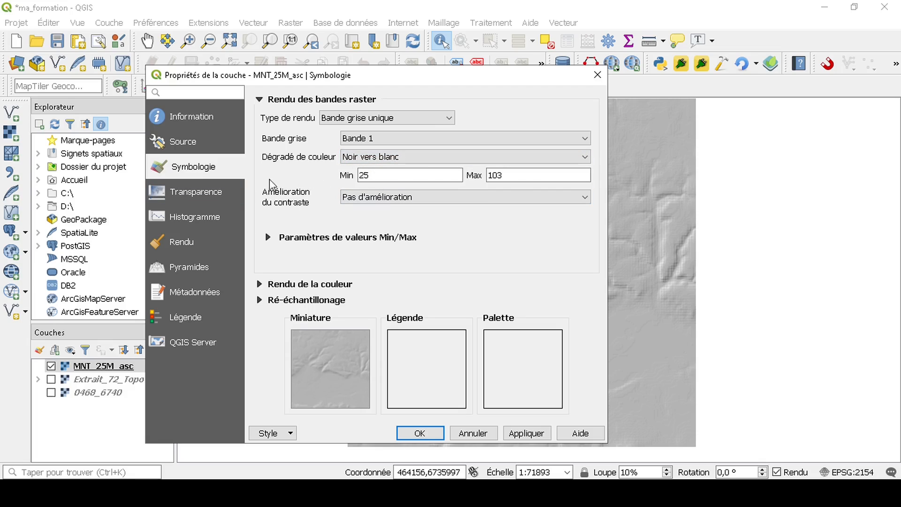
click(418, 197)
click(422, 222)
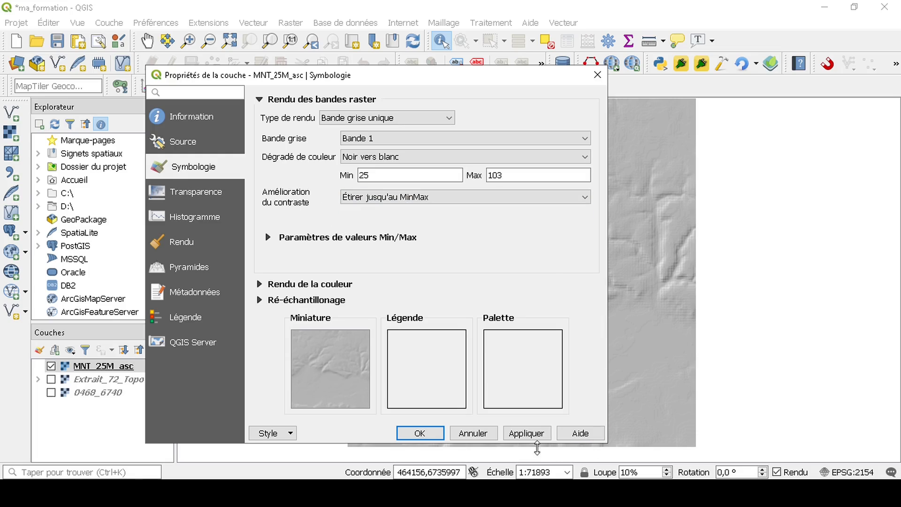
click(526, 433)
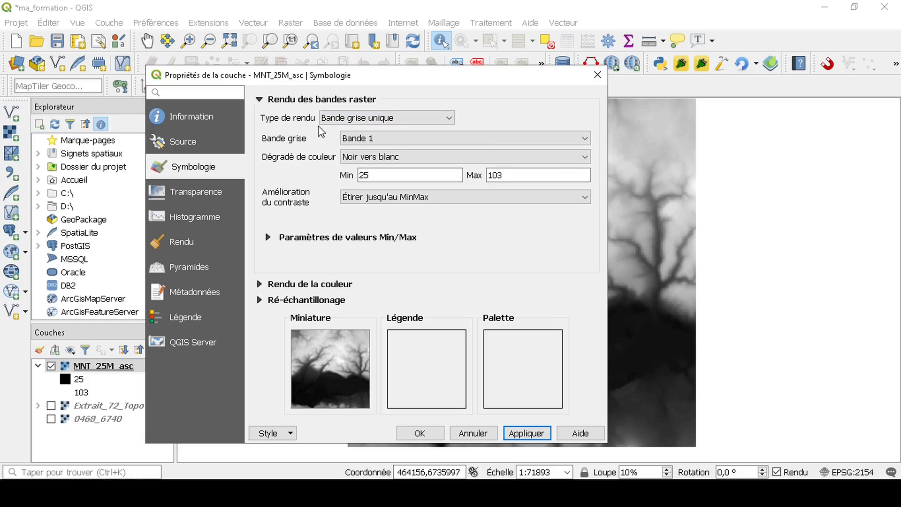
Step: Try the Pseudo-couleur à bande unique render type on MNT_25M_asc and review its colour classes and classification options
click(328, 118)
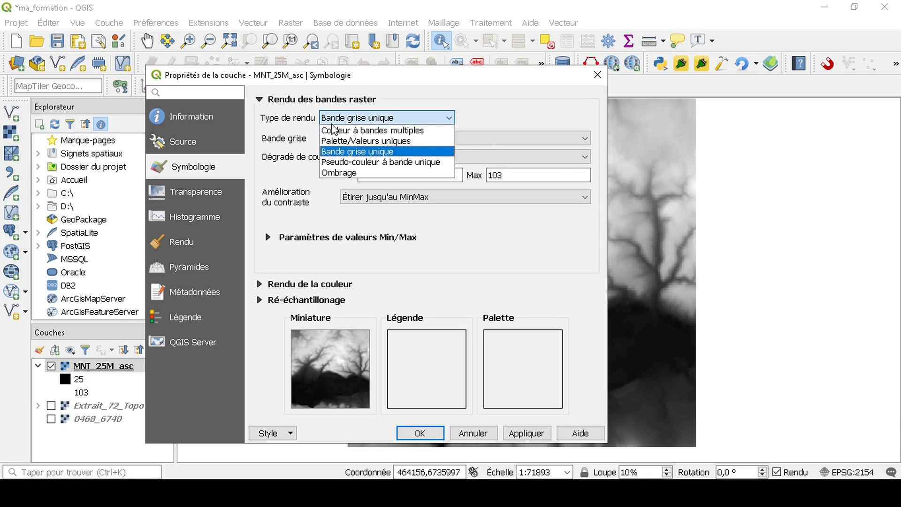
click(335, 164)
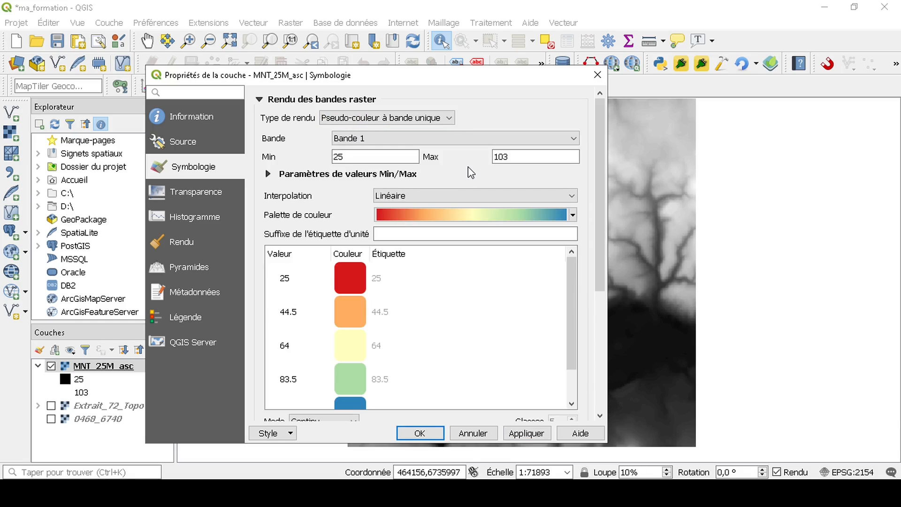
scroll(455, 317, down, 4)
scroll(455, 318, up, 1)
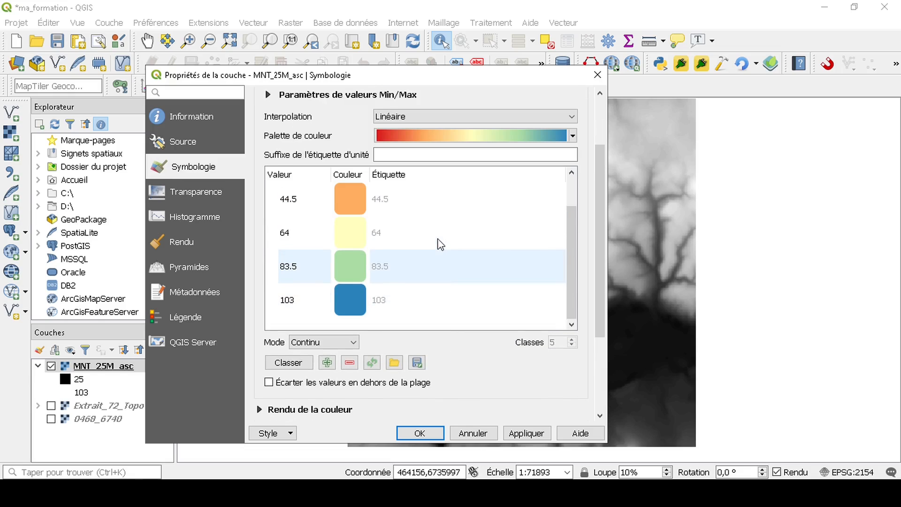
scroll(441, 245, up, 1)
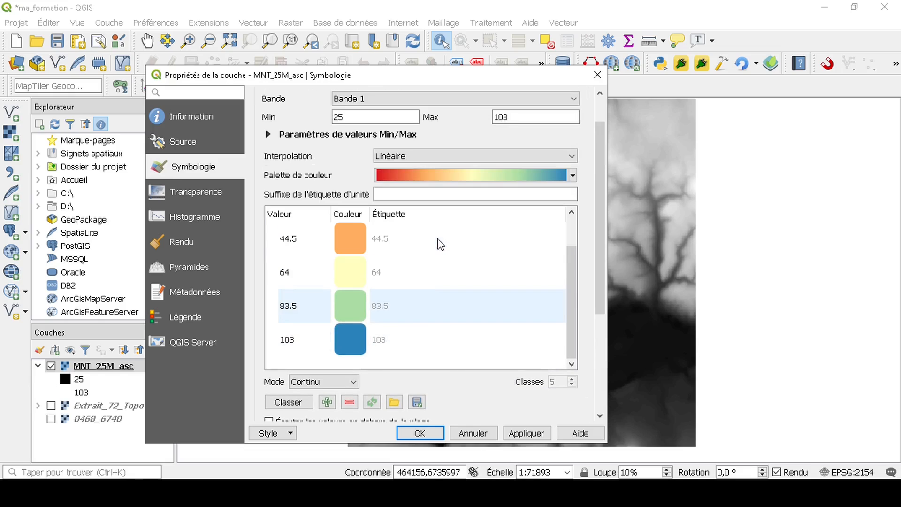
Step: Review the available colour ramps and the Catalogue: cpt-city option for a new ramp, cancelling without creating one
click(573, 176)
click(573, 176)
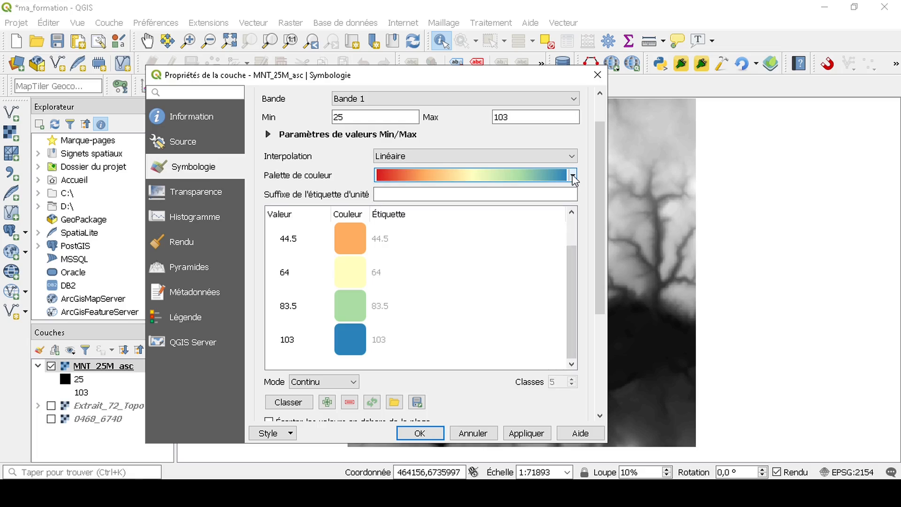
click(573, 175)
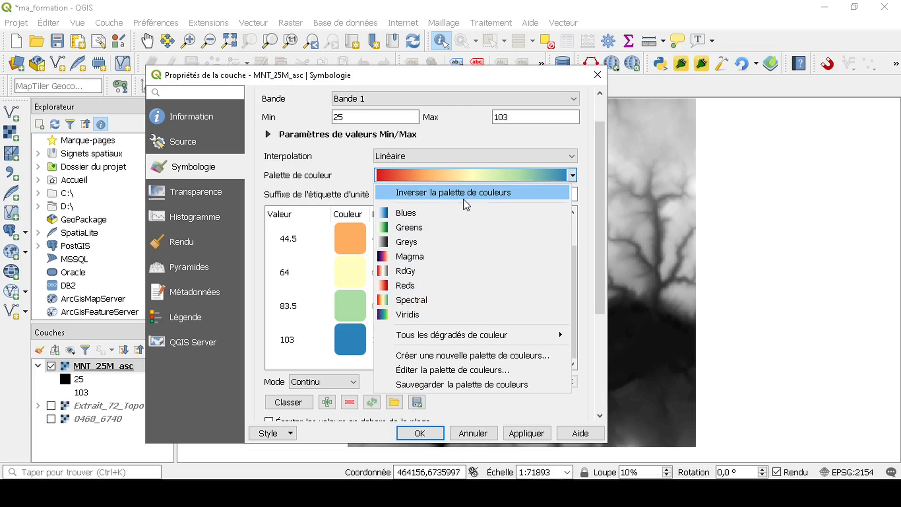
mouse_move(468, 336)
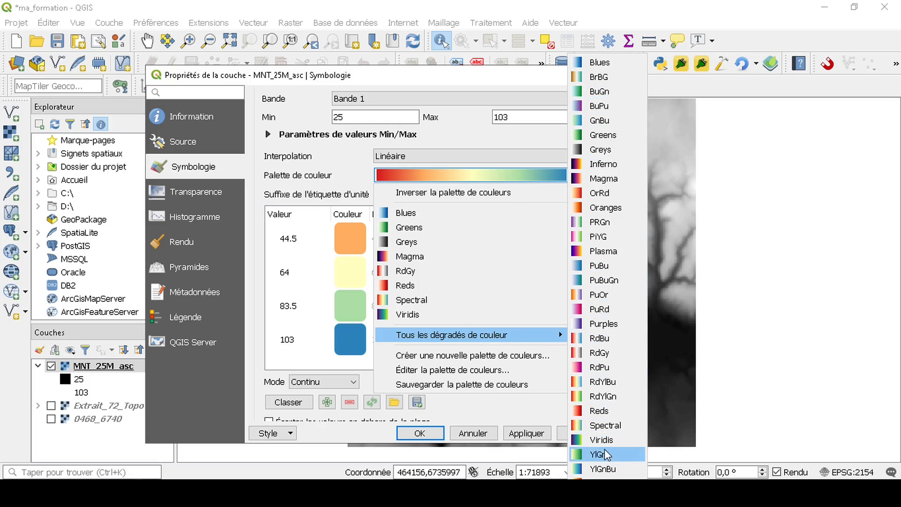
click(441, 357)
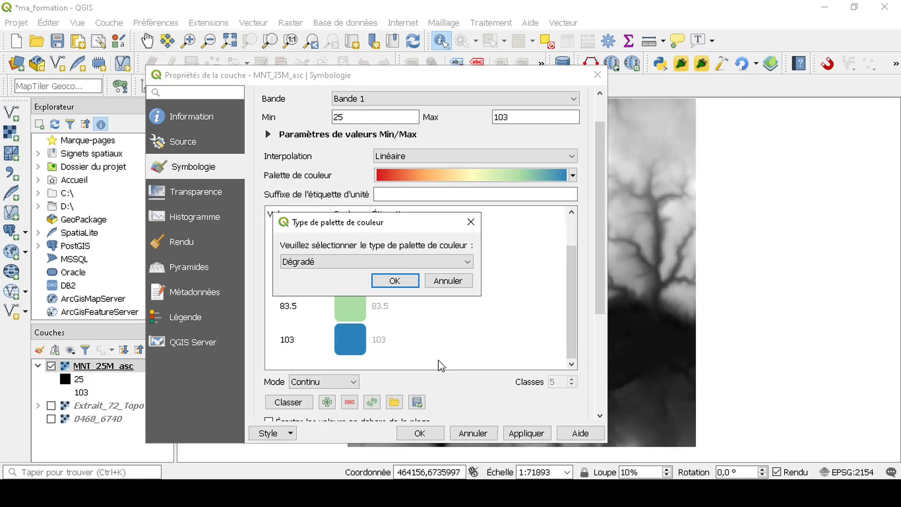
click(334, 261)
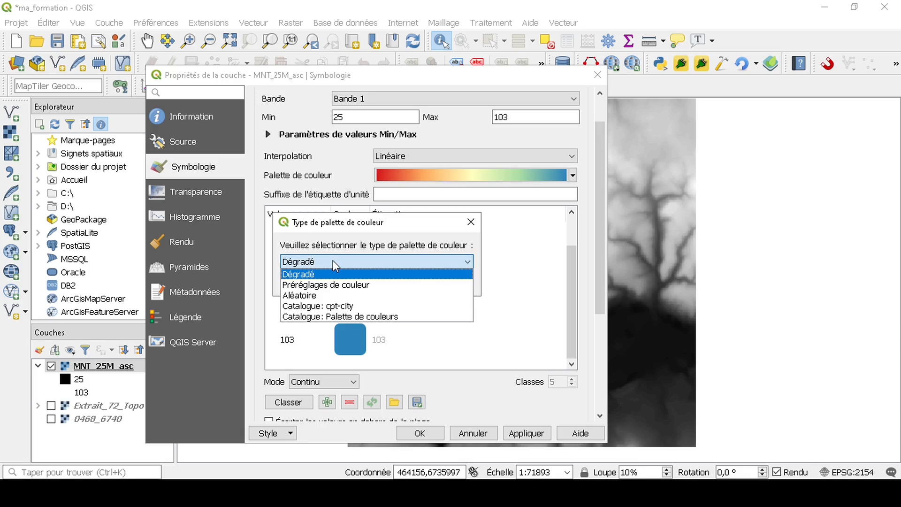
click(334, 306)
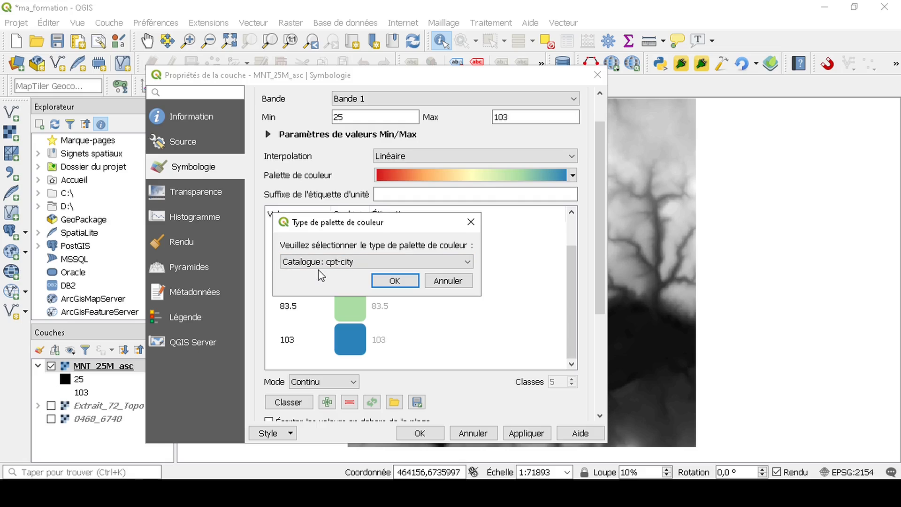
click(445, 283)
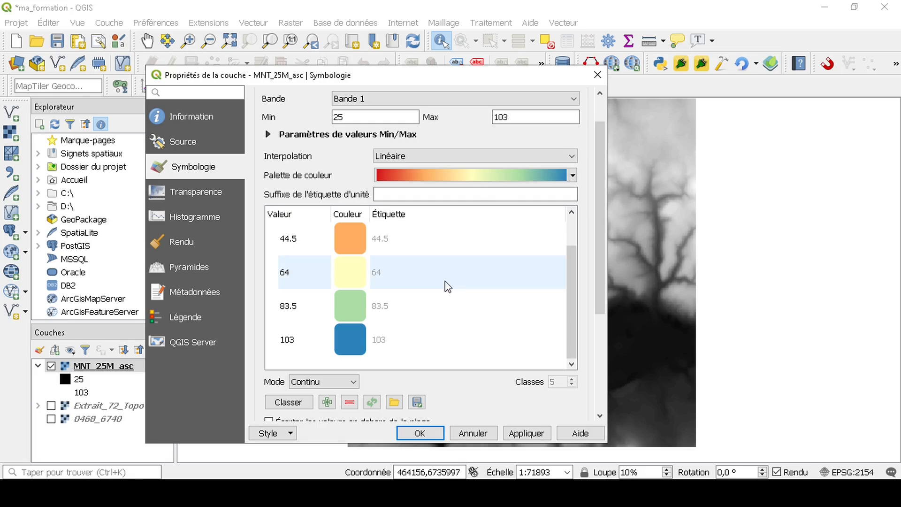
scroll(448, 286, up, 2)
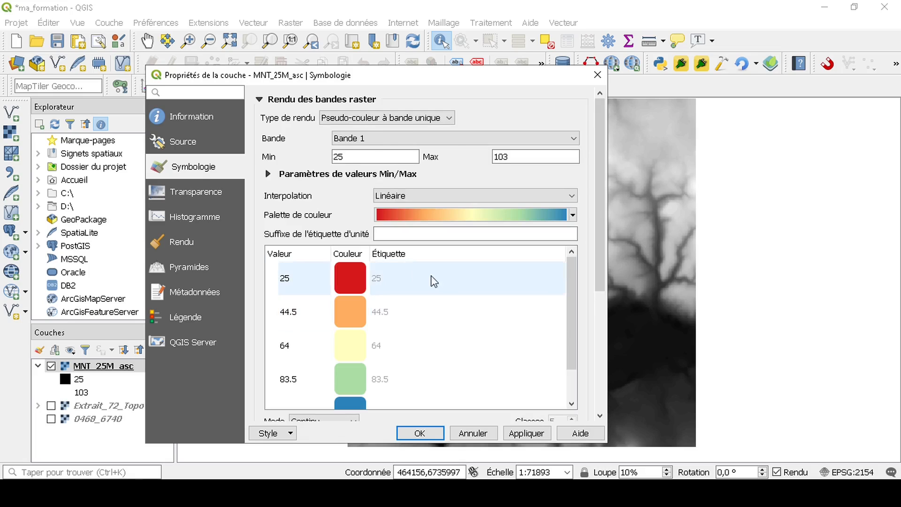
Step: Set the MNT_25M_asc render type to Ombrage with the default lighting values and apply it to the map
click(357, 117)
click(334, 174)
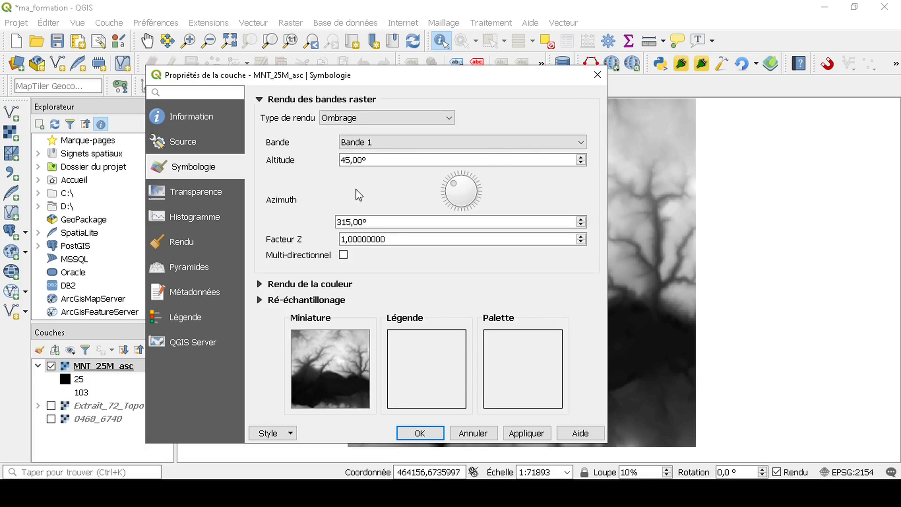
drag(508, 80, 473, 17)
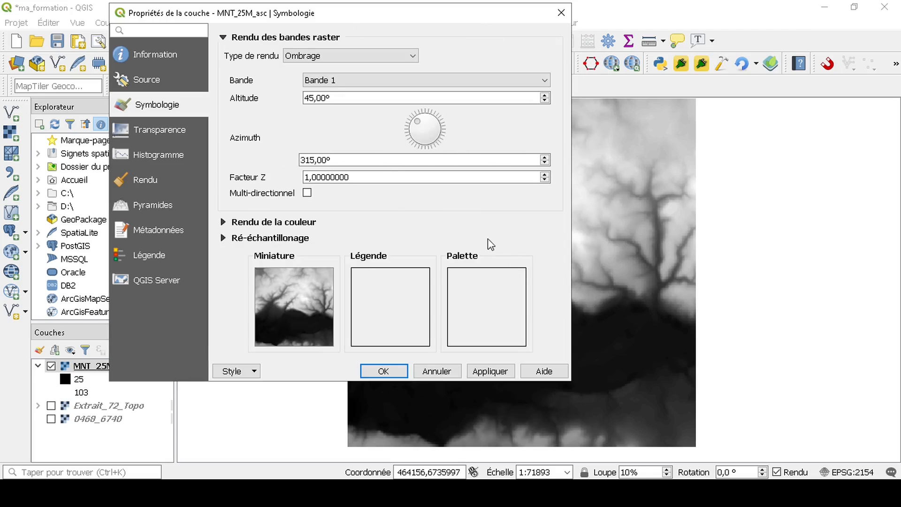
click(492, 376)
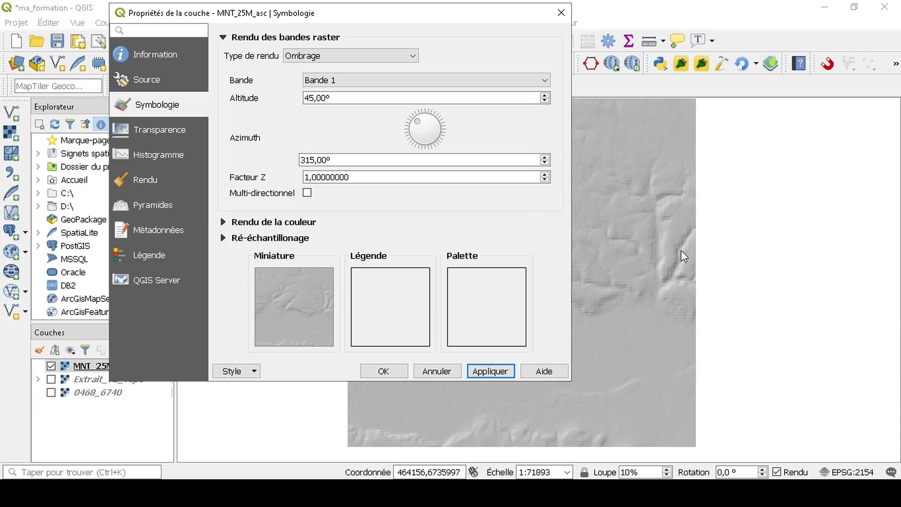
Step: Set the hillshade's light altitude to 30° and apply it to the map
click(501, 207)
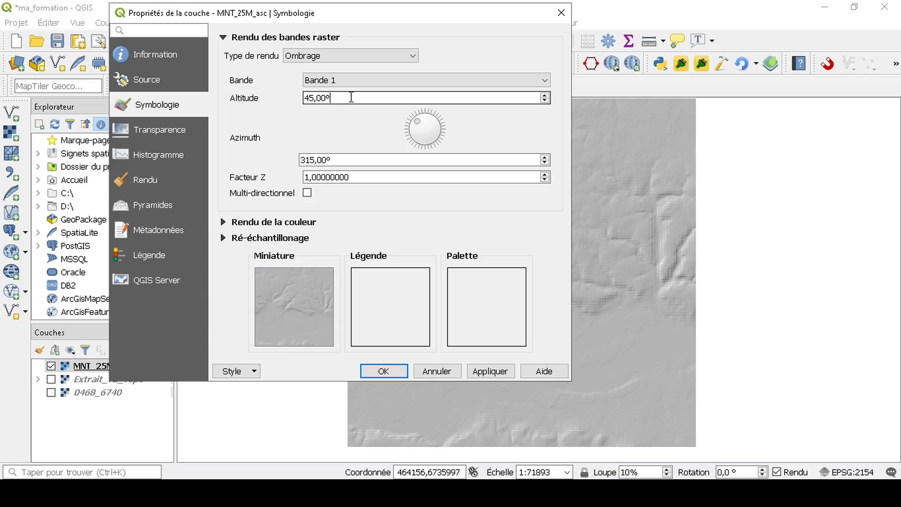
drag(351, 97, 253, 100)
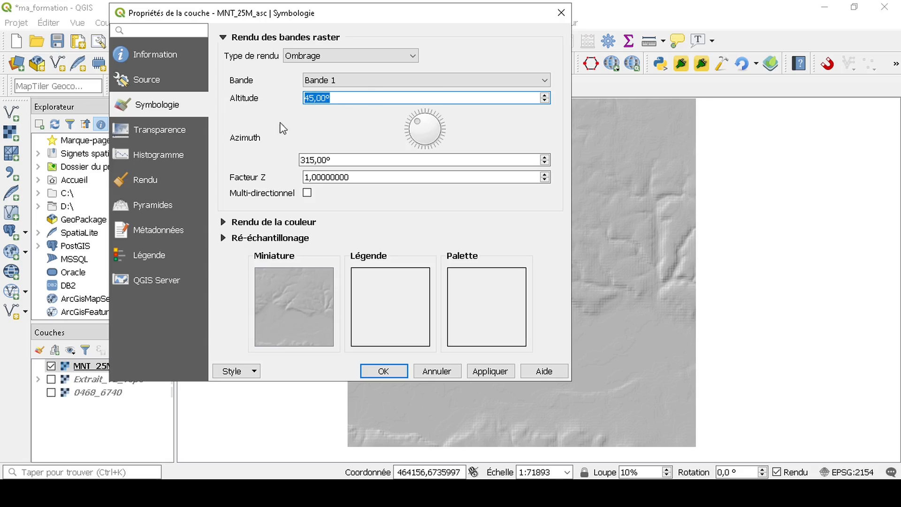
click(369, 96)
double_click(338, 97)
text(30)
click(501, 373)
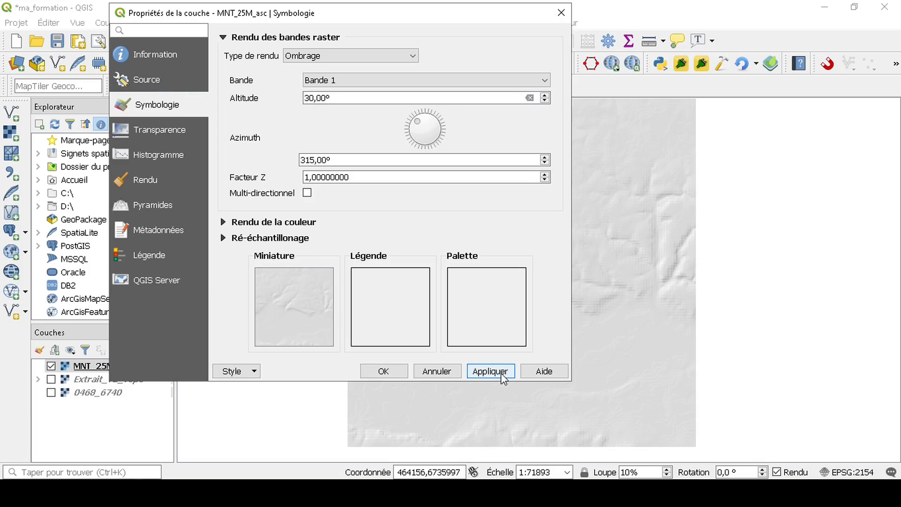
Step: Restore the hillshade's original light altitude and accept the MNT_25M_asc layer properties
double_click(324, 98)
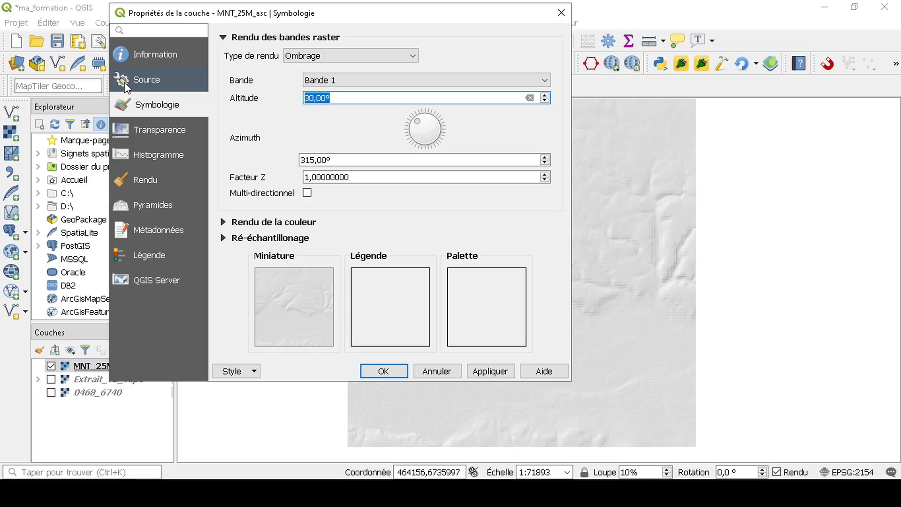
text(6740)
key(Return)
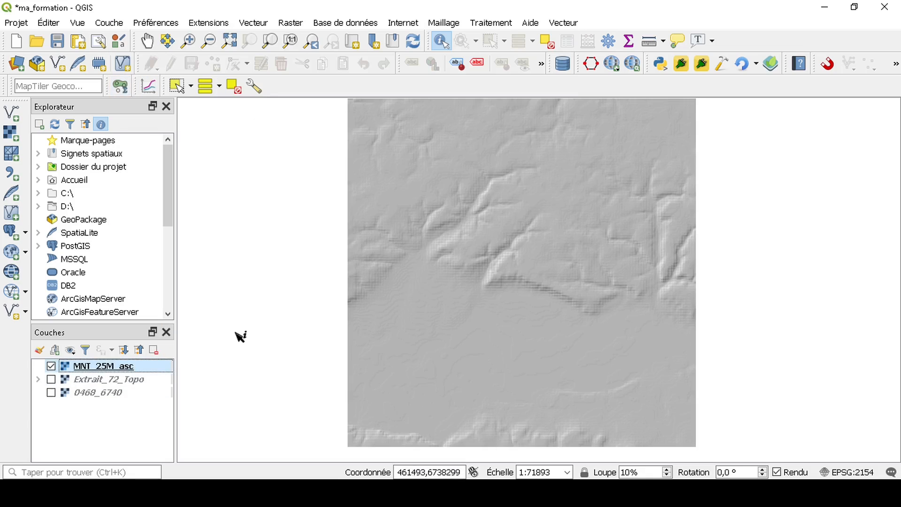
Step: Turn the Extrait_72_Topo and 0468_6740 layers back on beneath the hillshaded MNT_25M_asc layer
drag(547, 212, 525, 245)
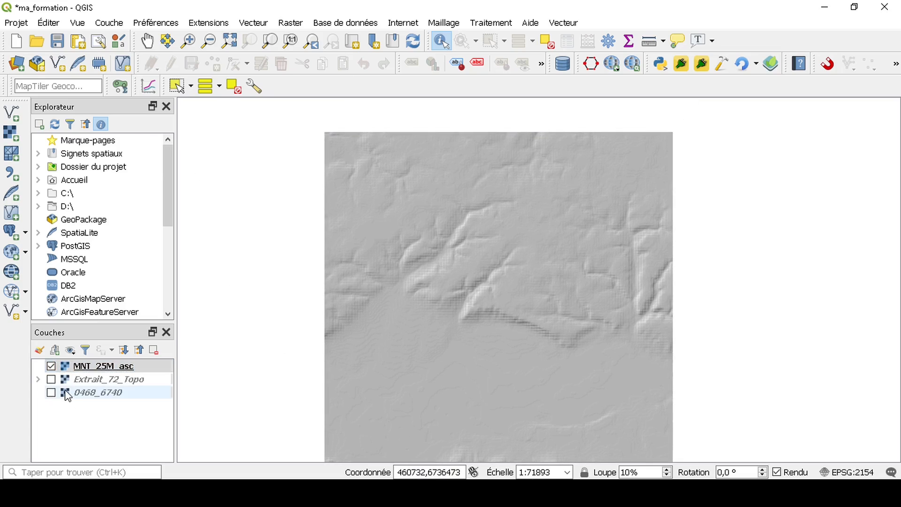
click(51, 379)
click(51, 393)
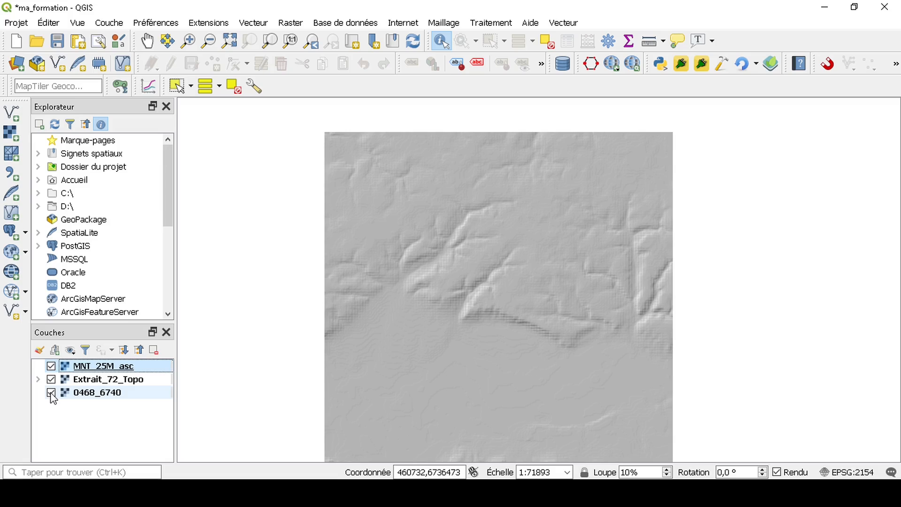
click(86, 439)
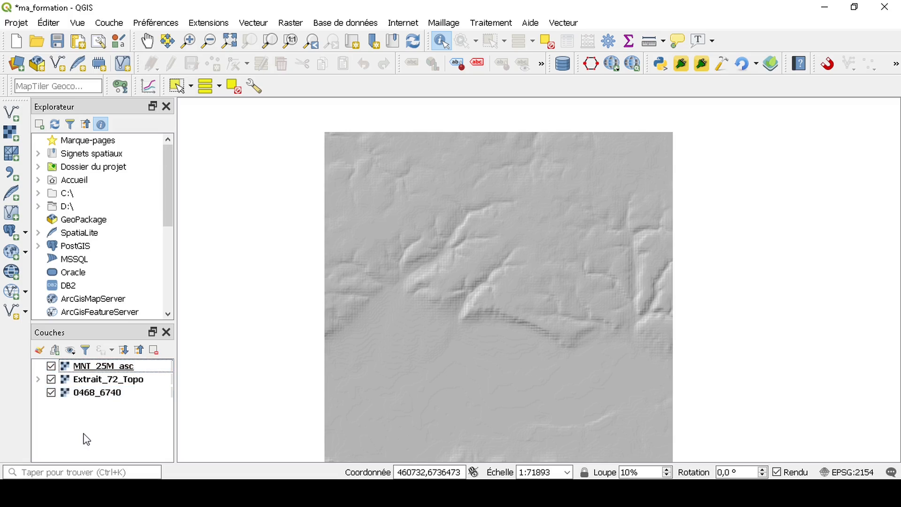